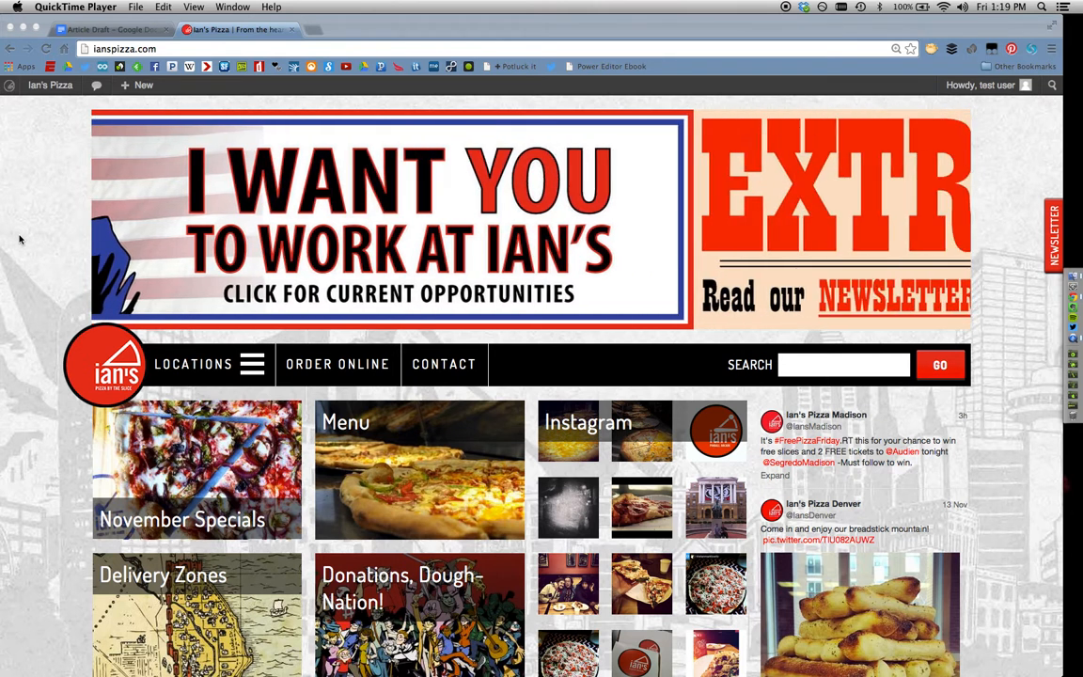
- Look over the article draft in Google Docs, and start a new post on the Ian's Pizza WordPress site
left_click(91, 31)
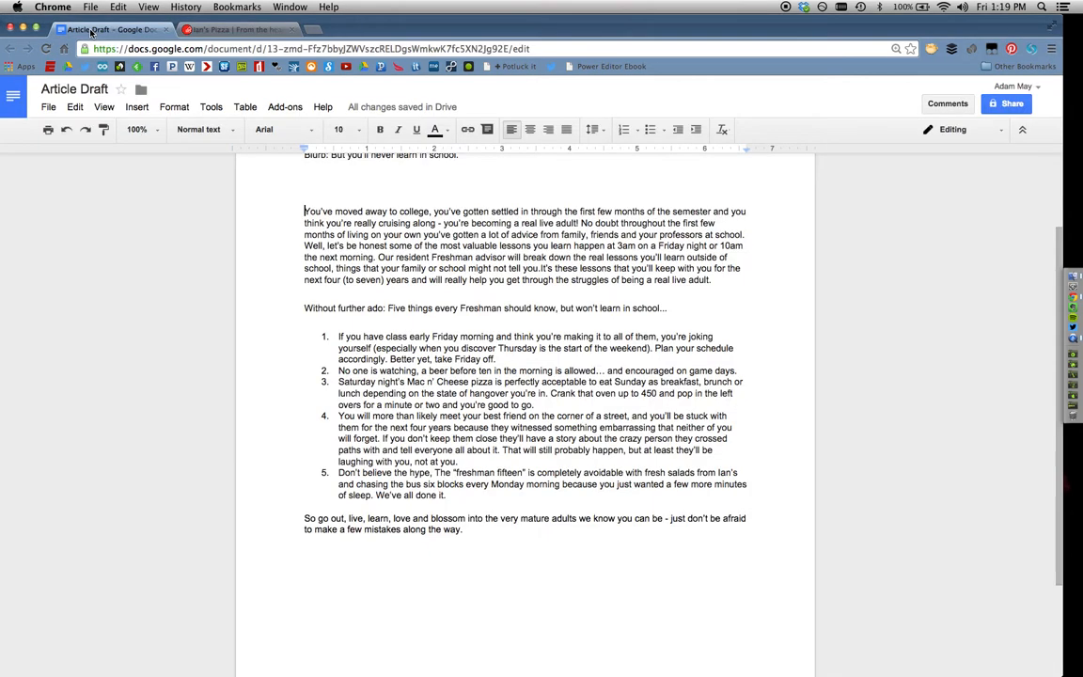
scroll(257, 215, "down", 1)
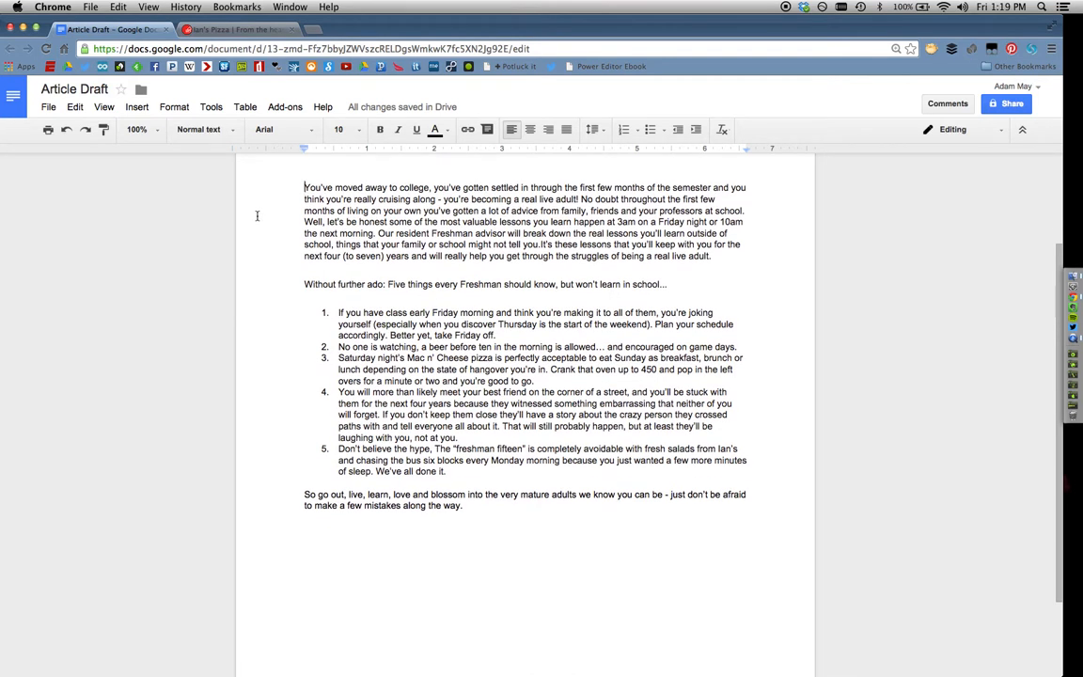
left_click(246, 30)
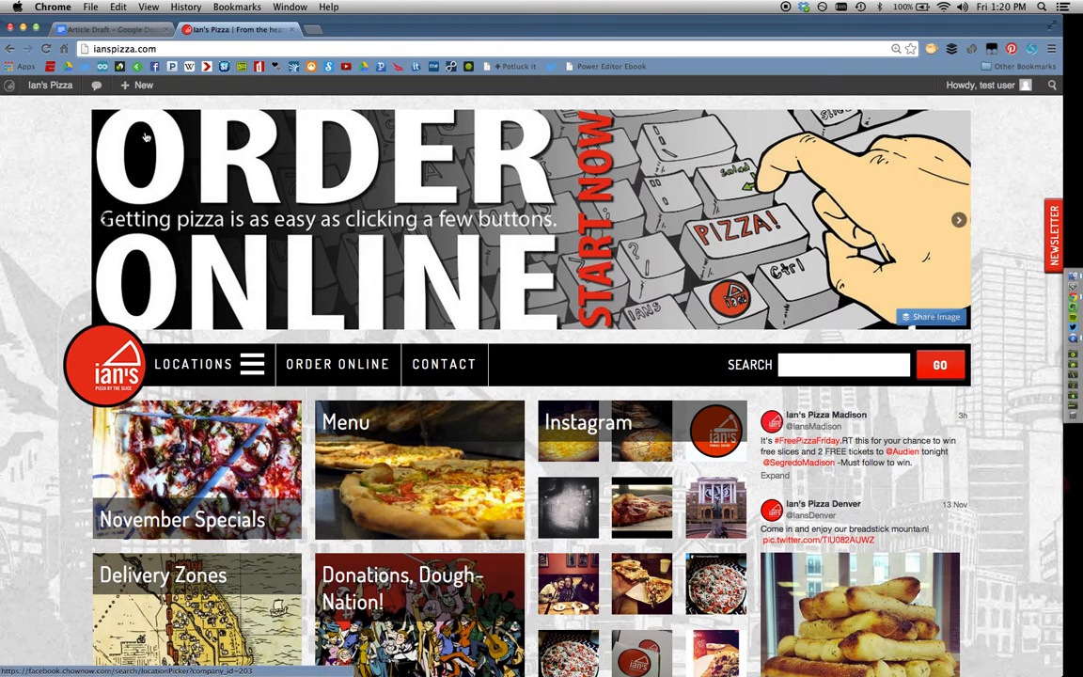
mouse_move(49, 94)
mouse_move(137, 88)
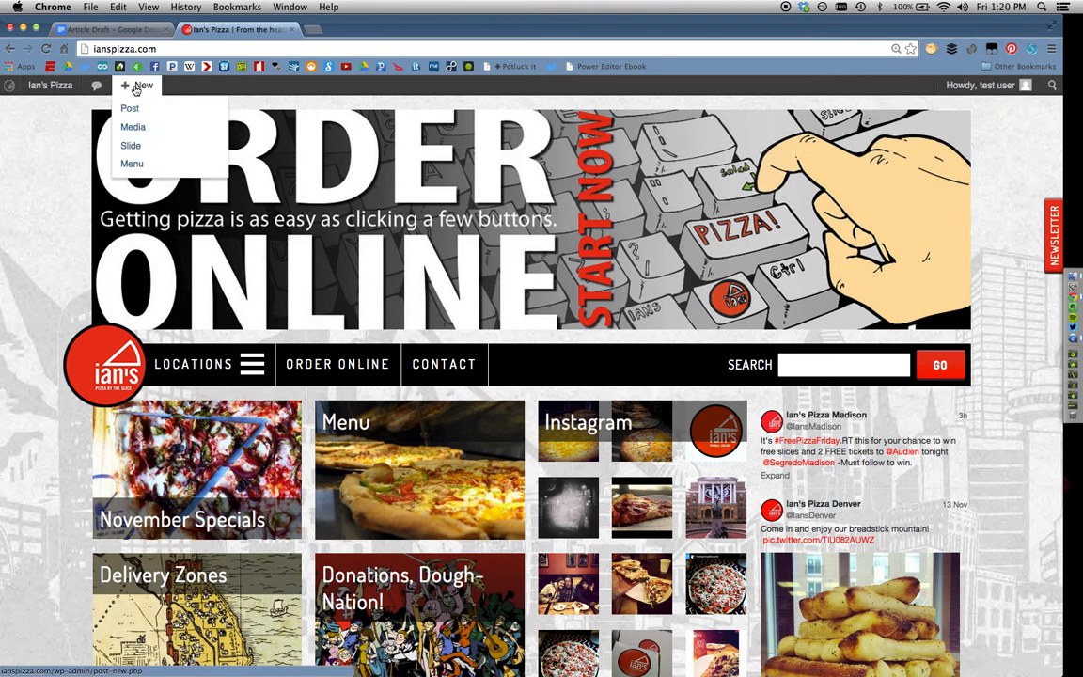
left_click(130, 109)
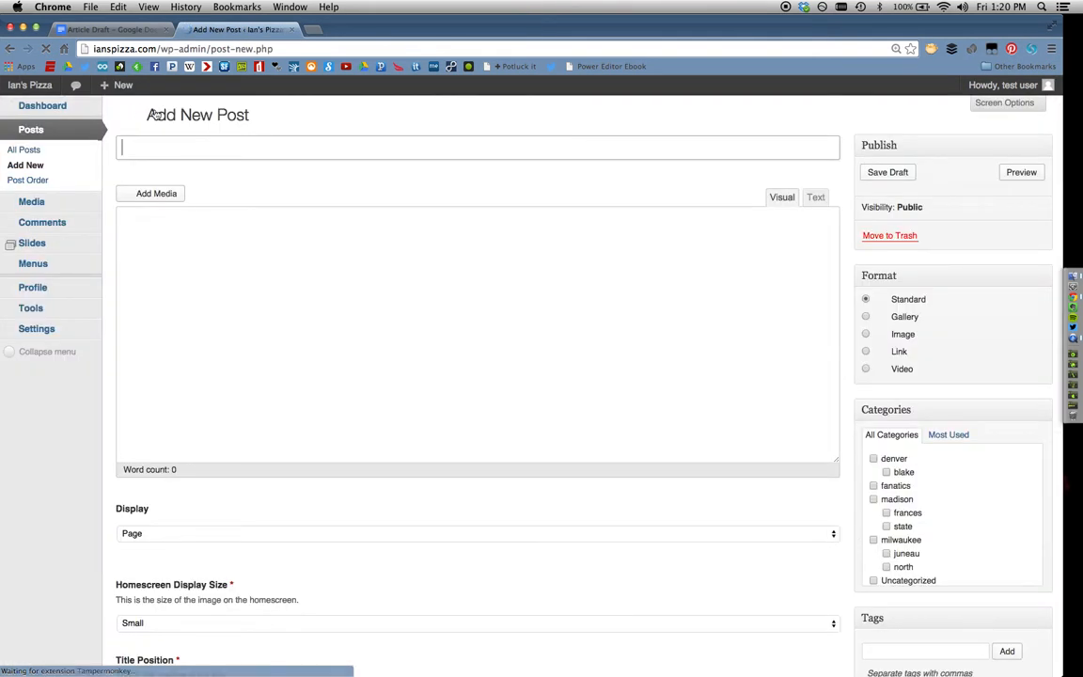
- Show the second row of formatting tools in the new post's editor
left_click(262, 147)
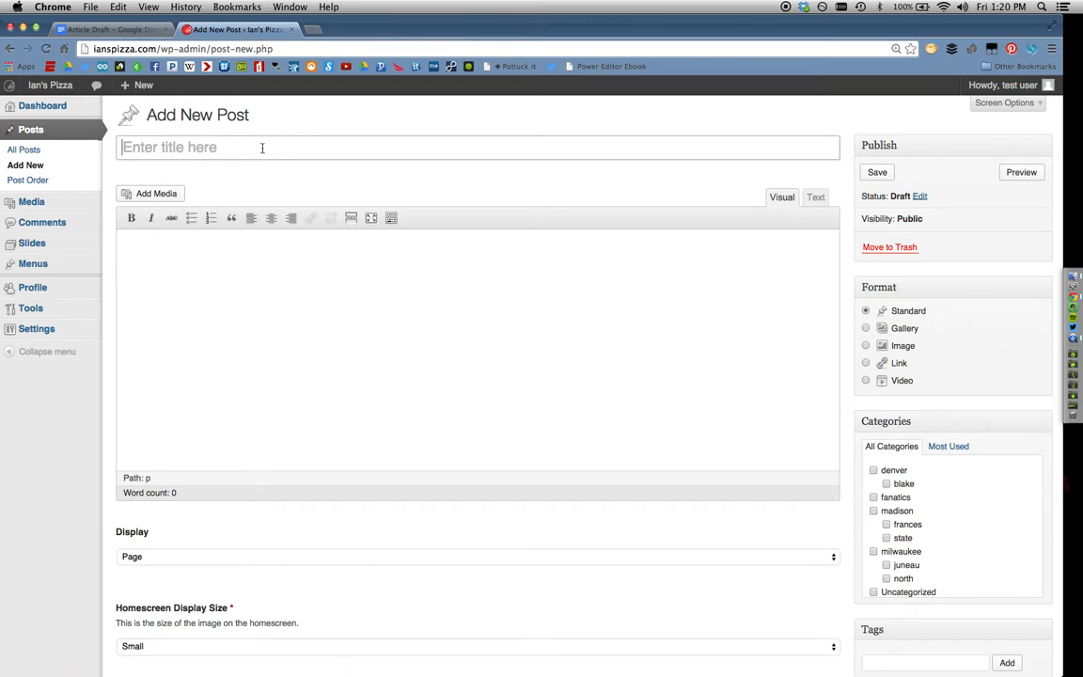
left_click(204, 267)
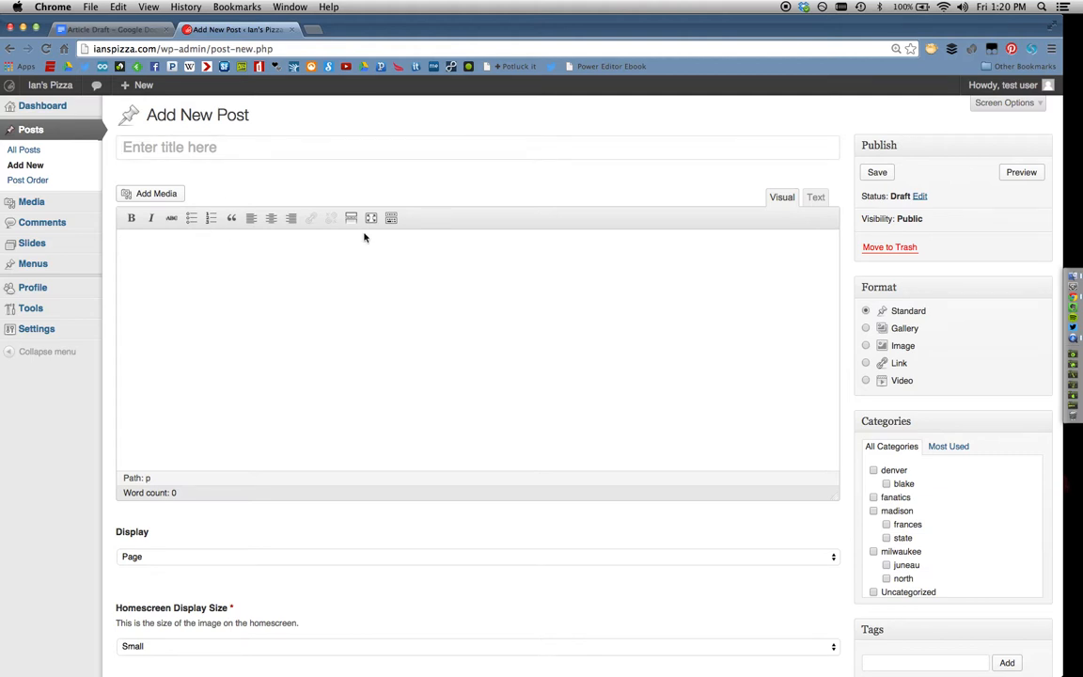
left_click(391, 217)
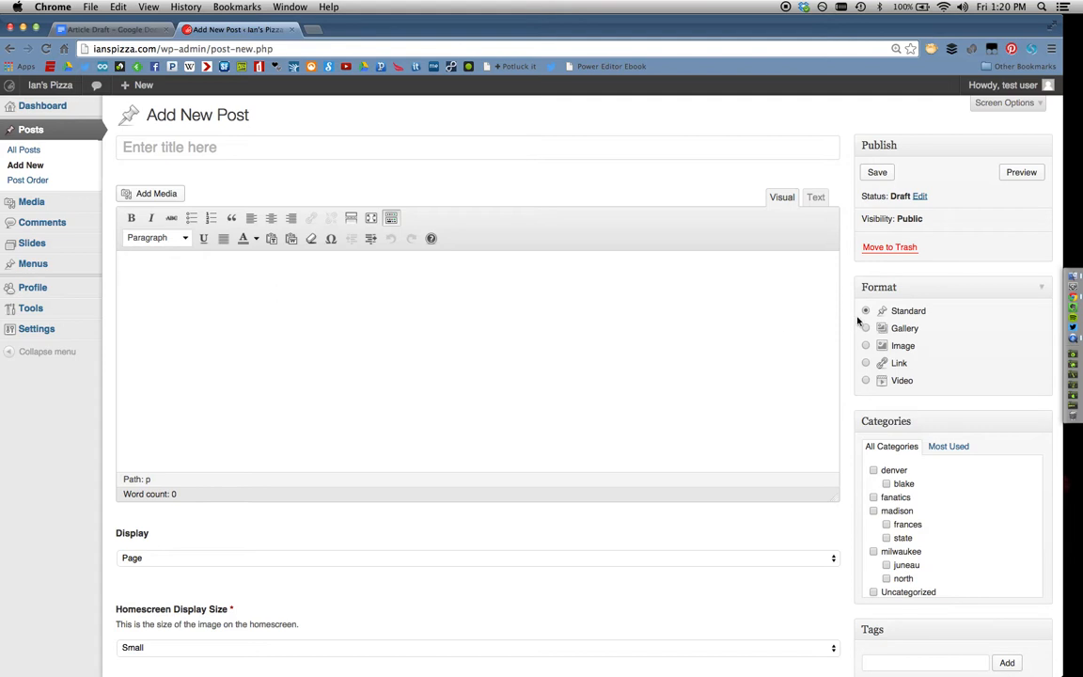
- Look through the new post's settings, including format, categories, tags, display, homescreen size, title position and blurb
scroll(857, 321, "down", 2)
scroll(857, 321, "down", 3)
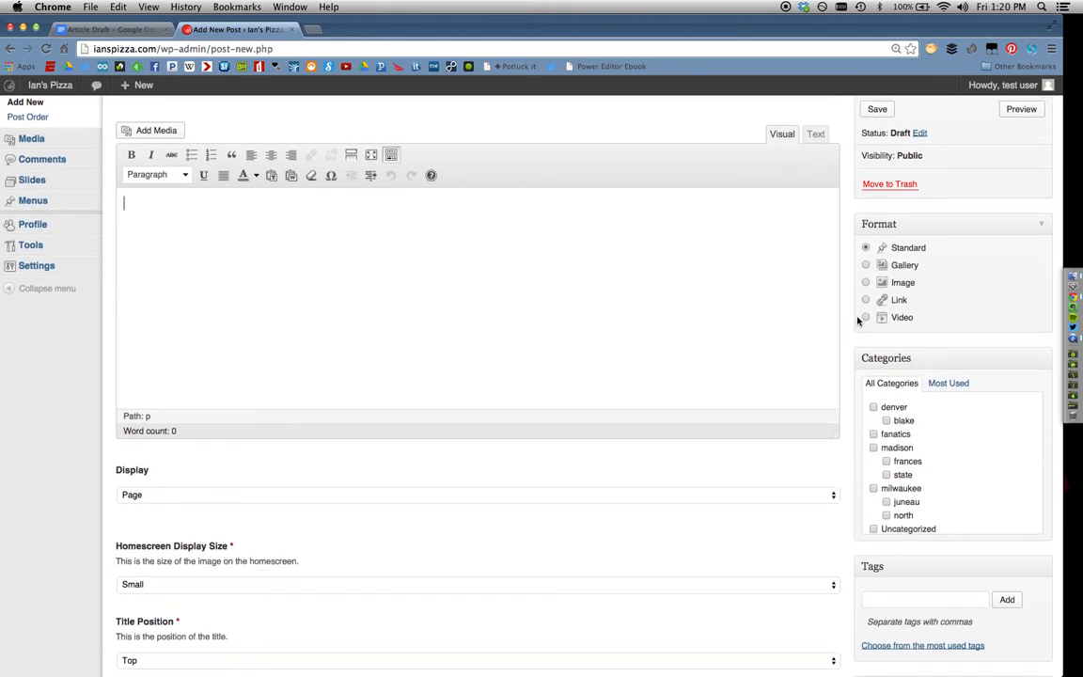
scroll(857, 321, "down", 1)
scroll(857, 320, "down", 4)
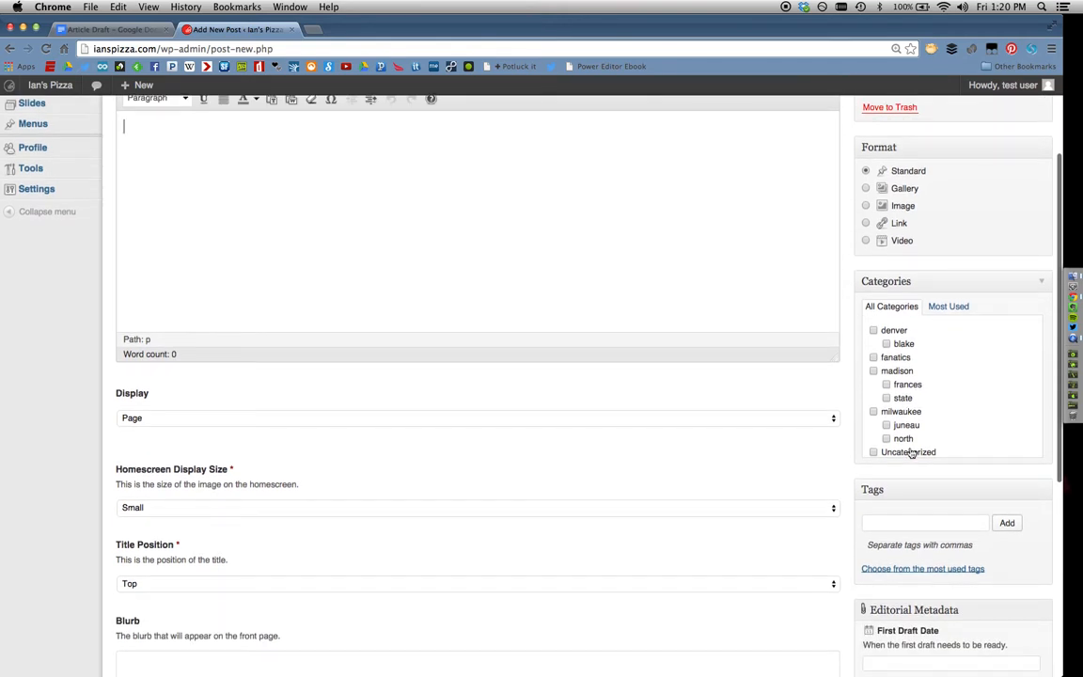
scroll(908, 451, "up", 1)
scroll(910, 451, "down", 8)
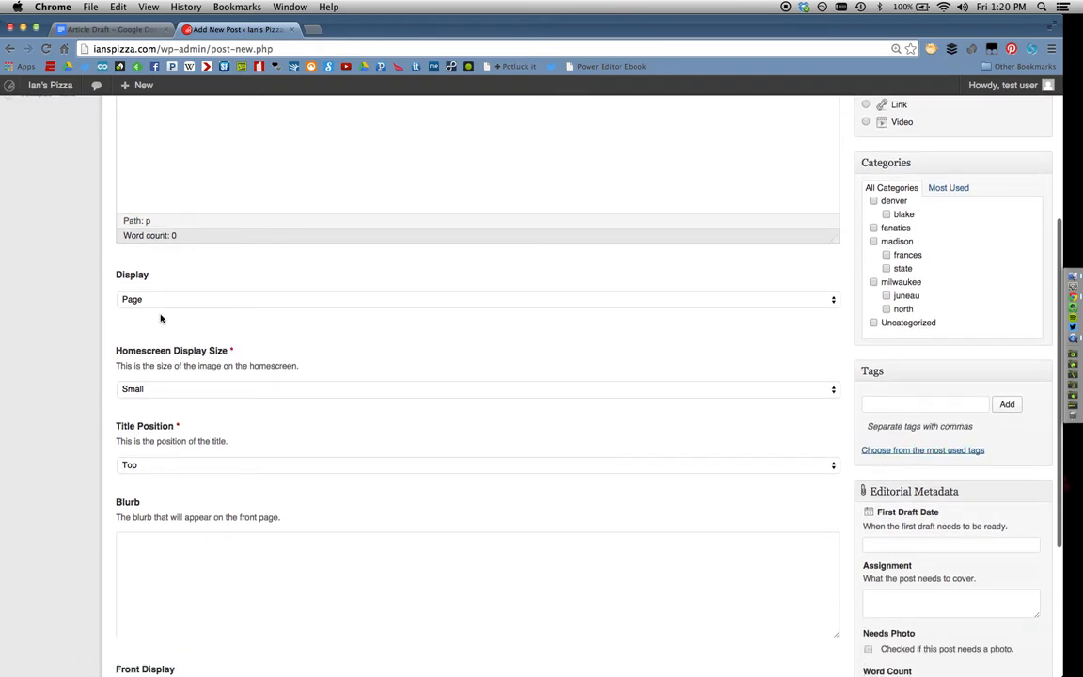
scroll(149, 331, "down", 1)
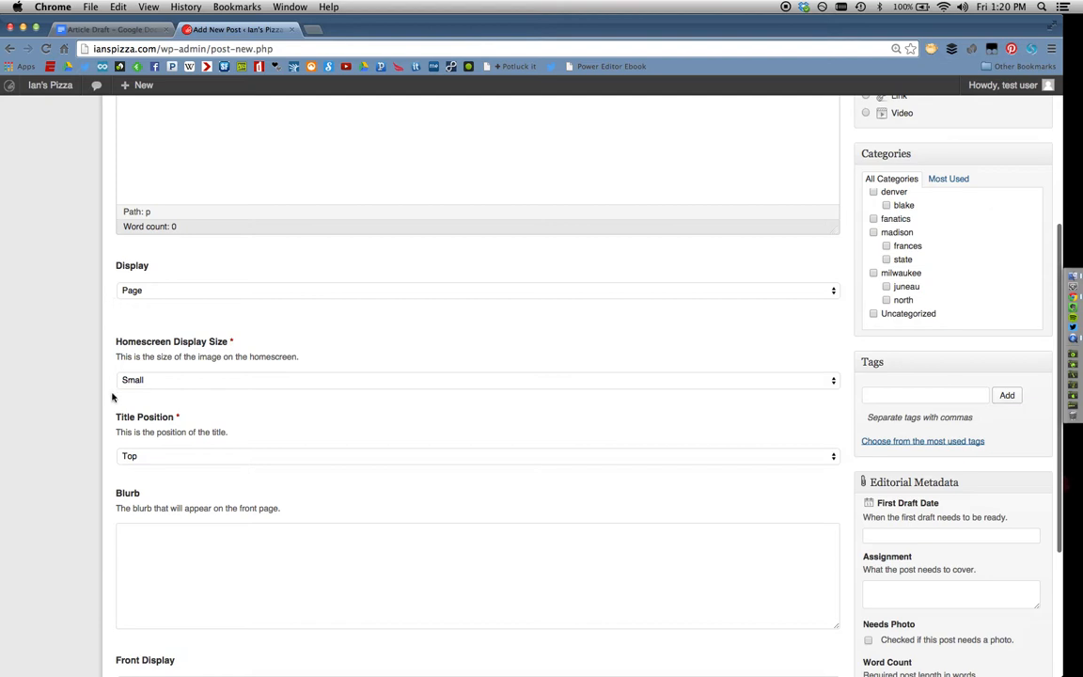
scroll(113, 396, "down", 3)
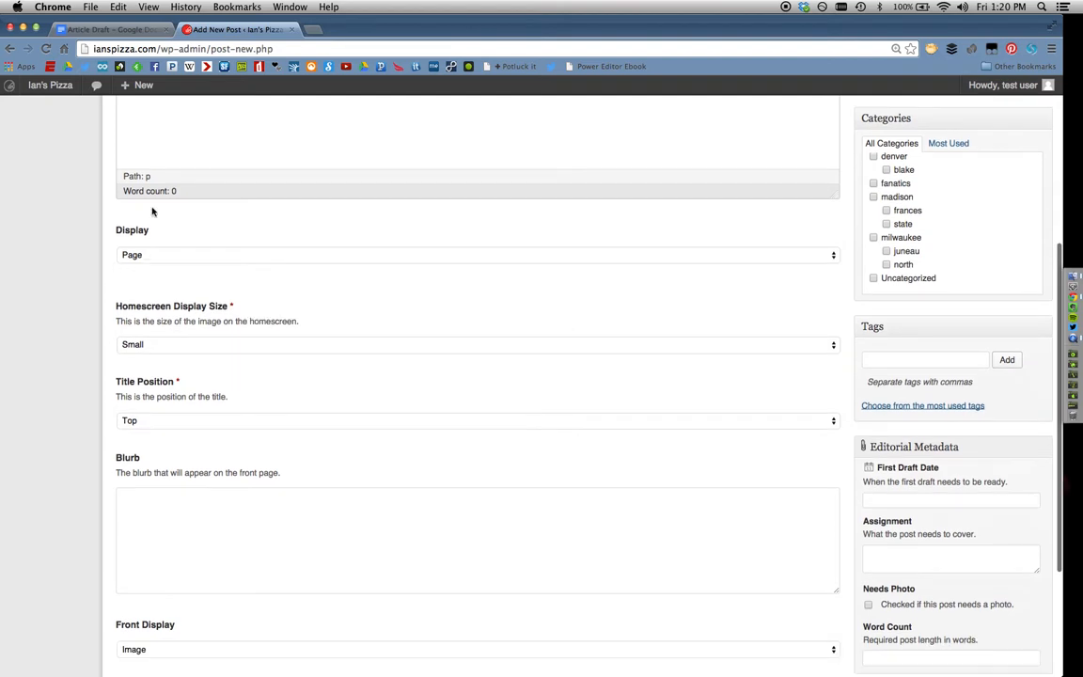
scroll(203, 446, "down", 1)
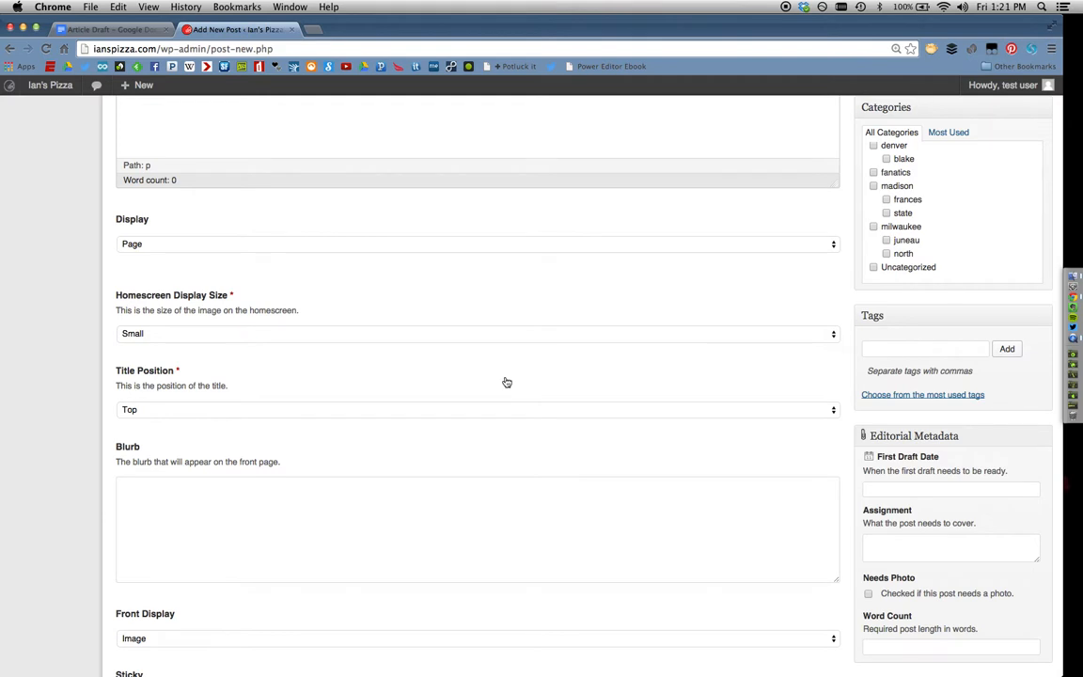
scroll(504, 380, "up", 5)
scroll(505, 377, "up", 1)
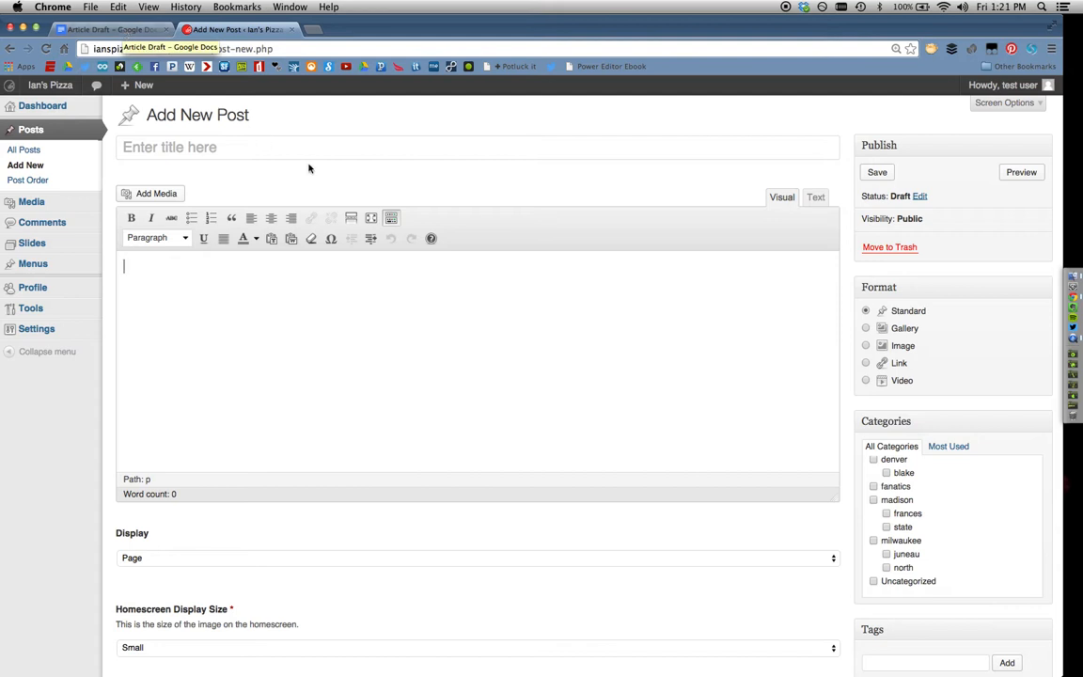
- Copy the title "5 Things Every Freshman Should Know" from the Google Docs draft into the WordPress post's title
left_click(111, 29)
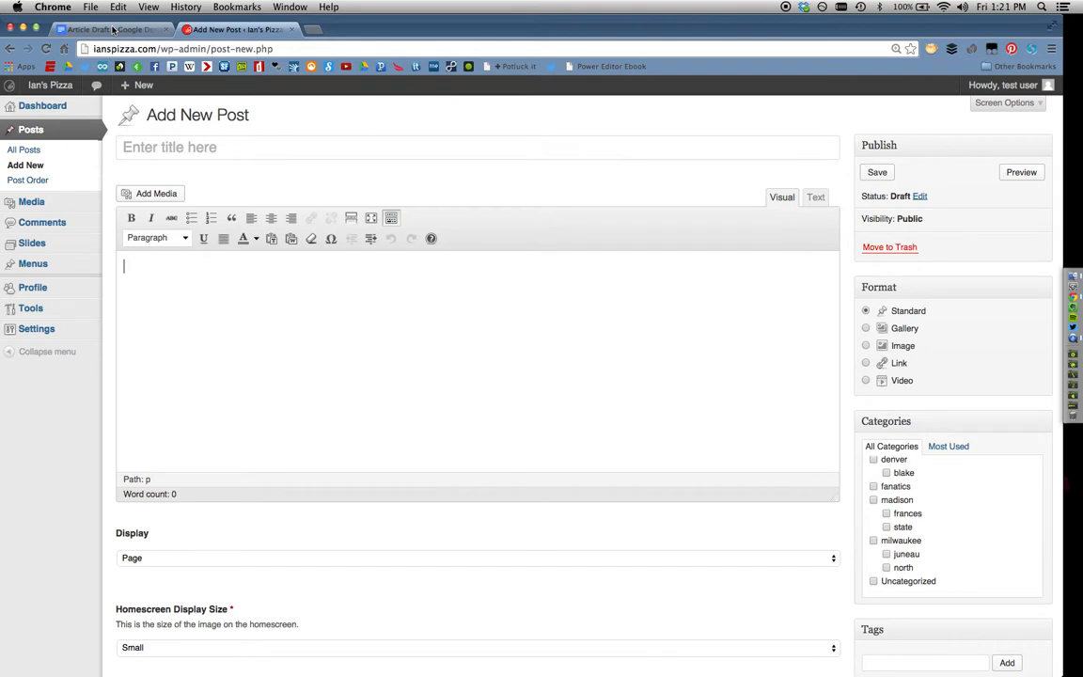
scroll(376, 276, "up", 3)
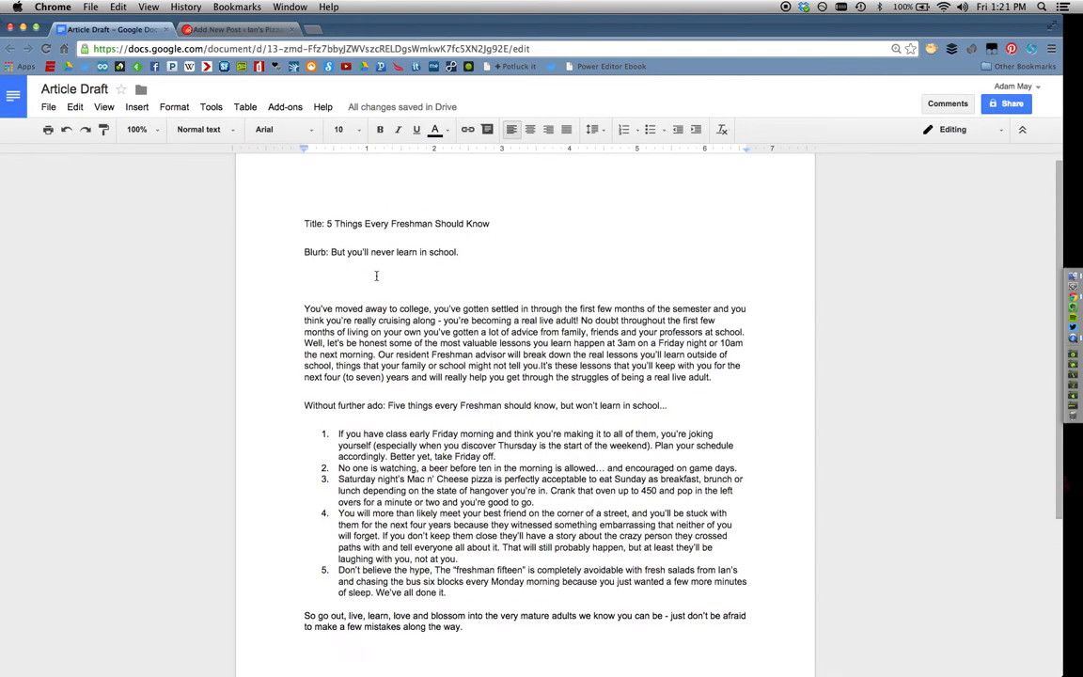
left_click_drag(493, 234, 328, 236)
key("super+c")
left_click(209, 29)
left_click(228, 150)
key("super+v")
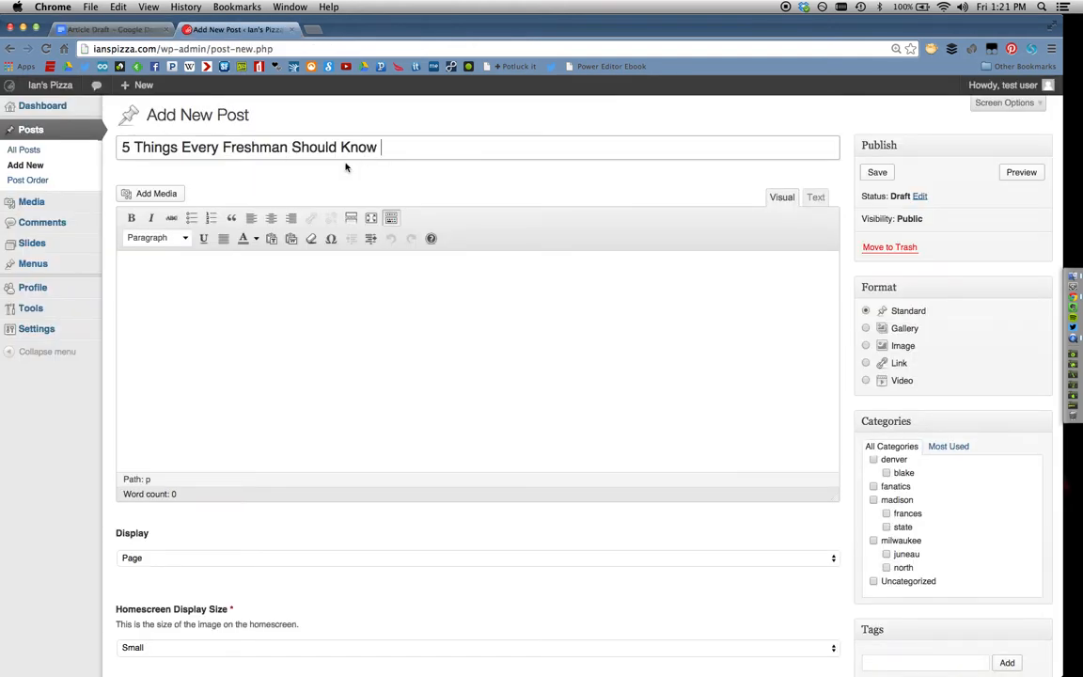
left_click(241, 336)
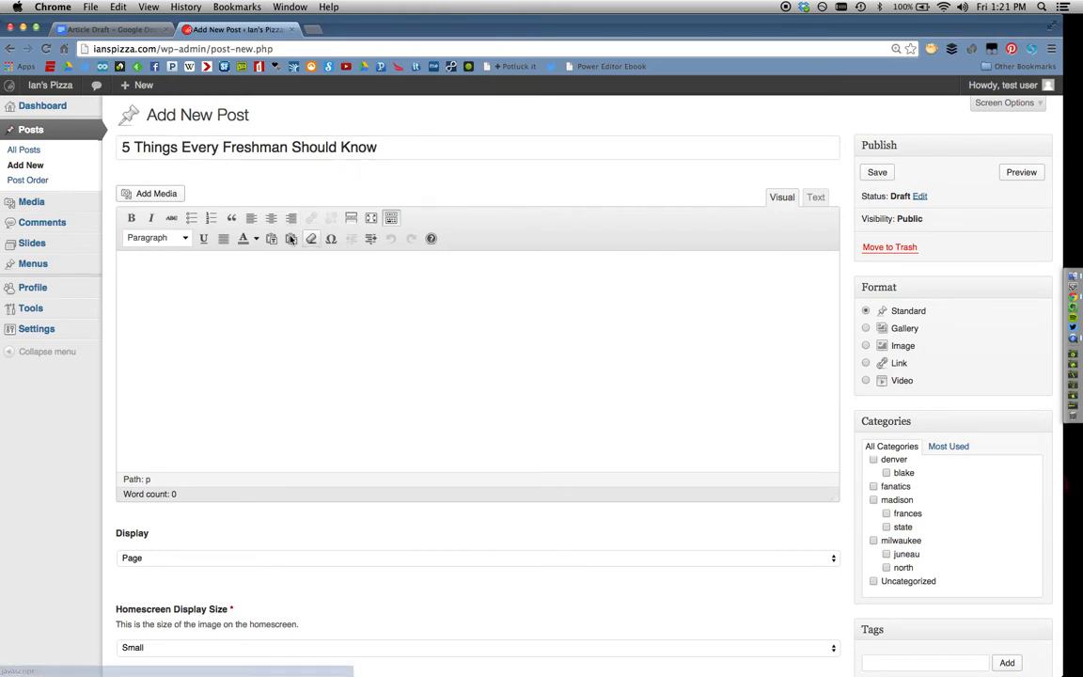
- Copy the blurb "But you'll never learn in school." from the Google Docs draft into the WordPress post's Blurb field
left_click(139, 34)
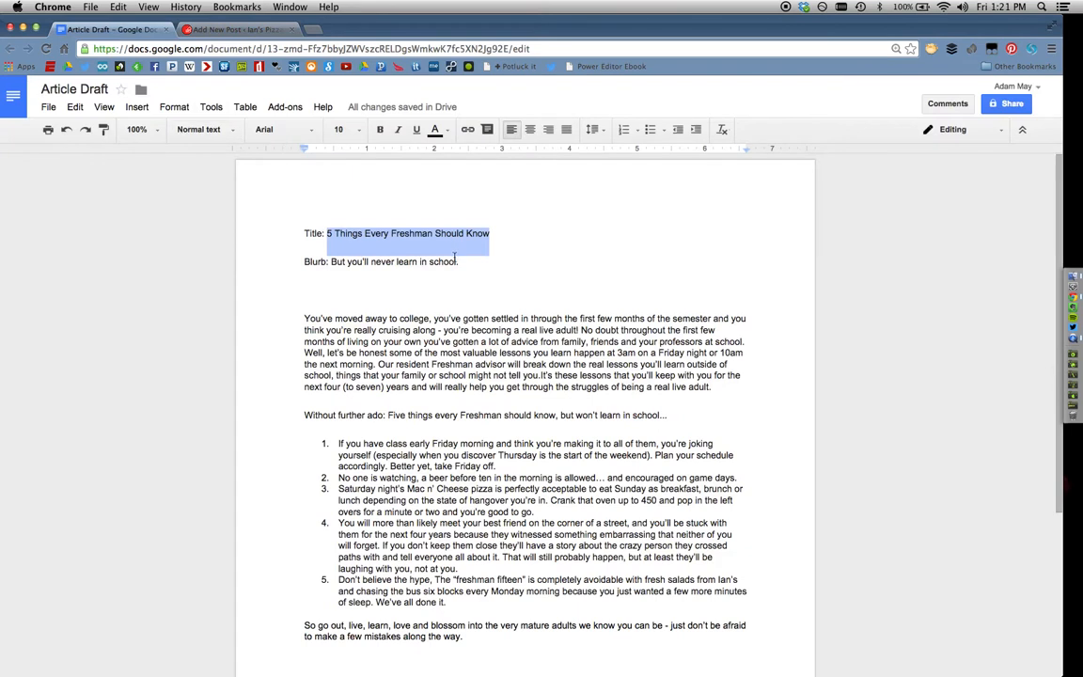
left_click_drag(459, 261, 330, 263)
key("super+c")
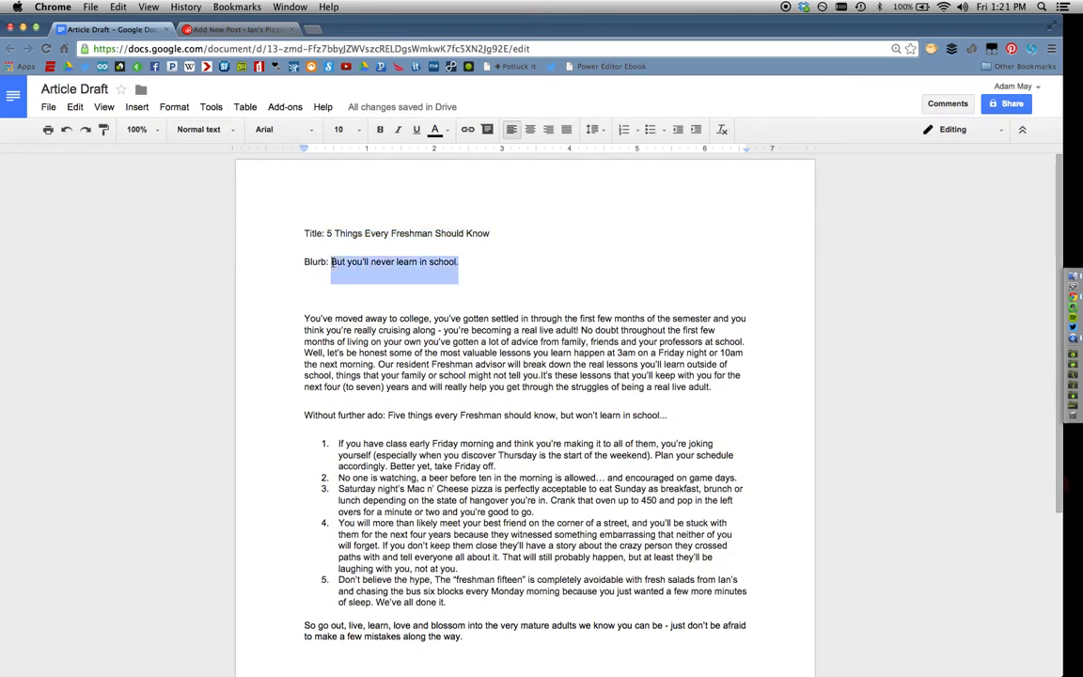
left_click(184, 32)
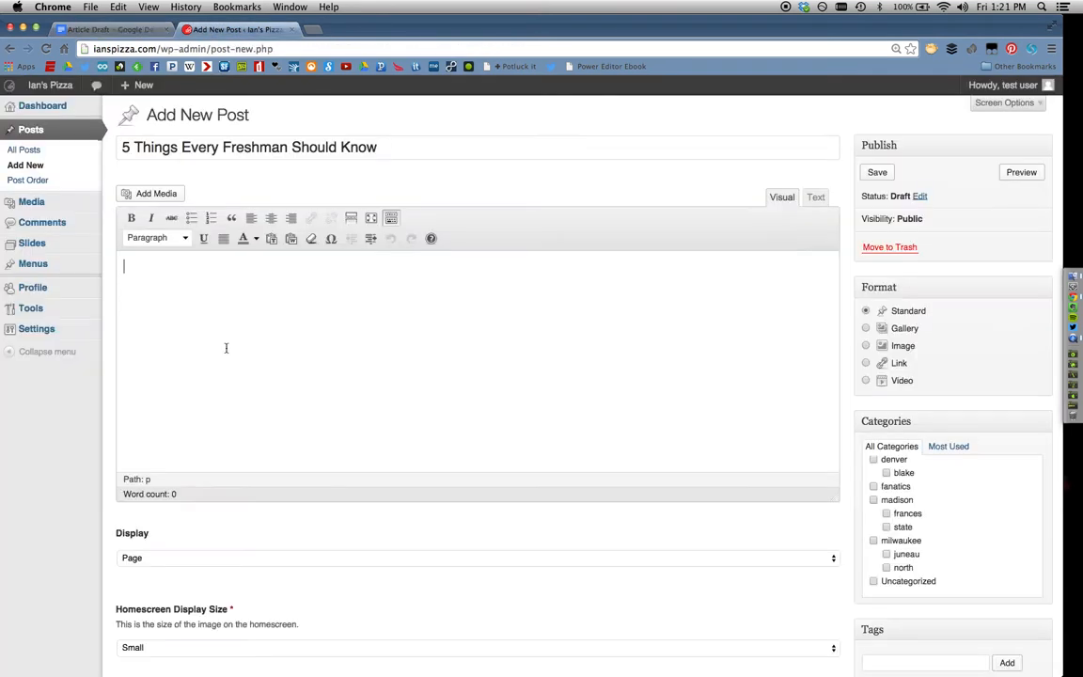
scroll(111, 328, "down", 5)
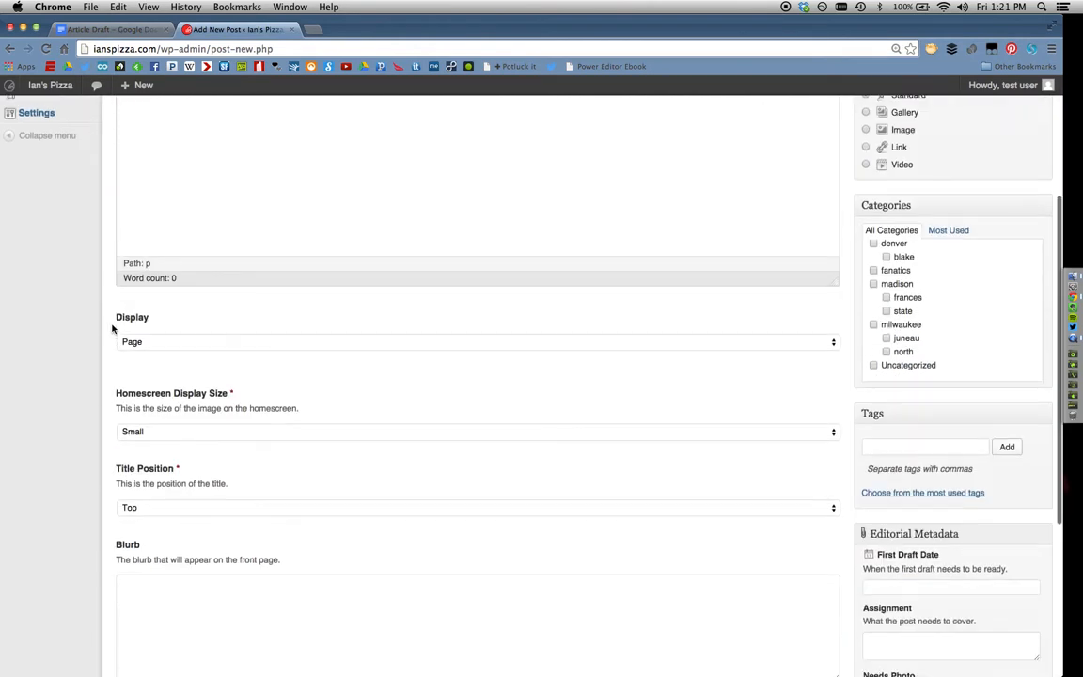
left_click(161, 557)
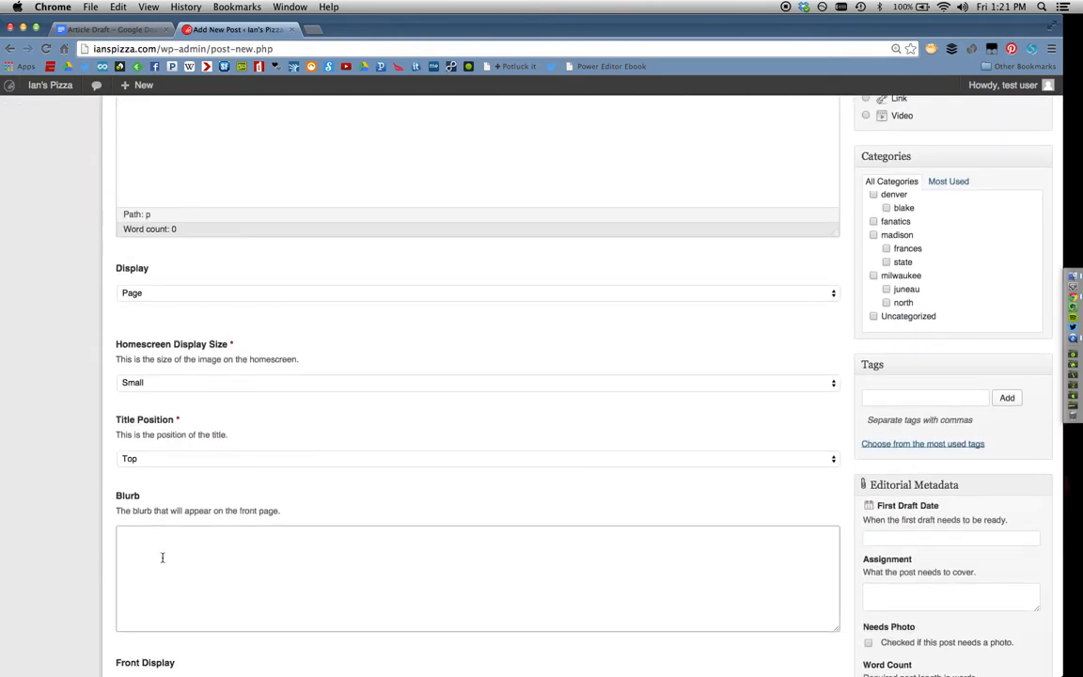
key("super+v")
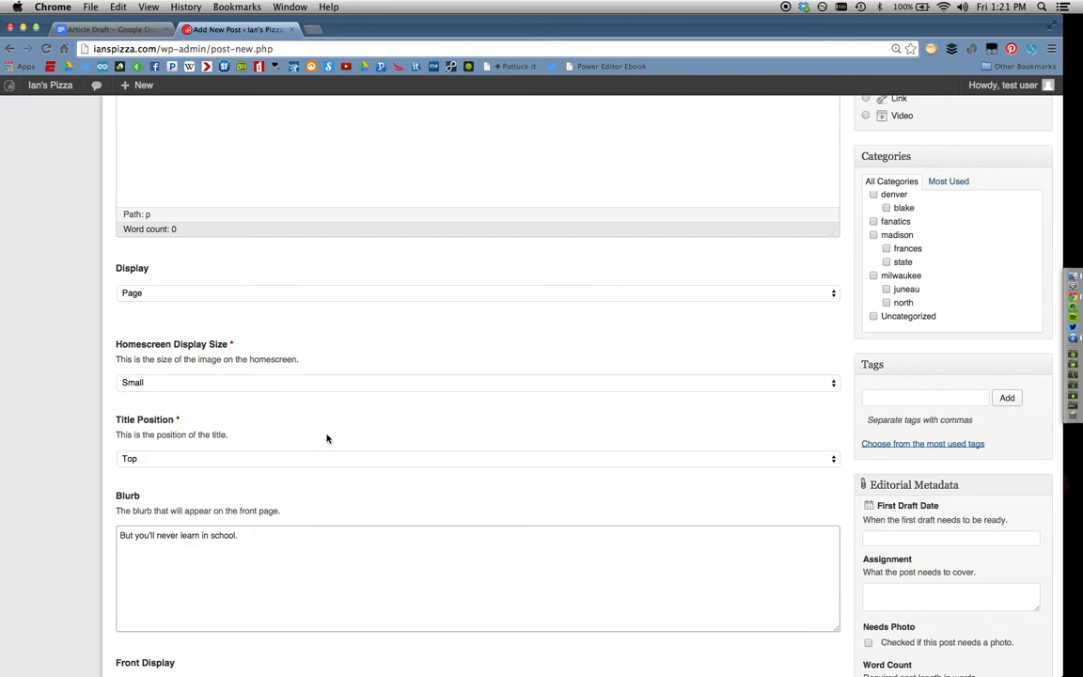
- Copy the article body in the Google Docs draft, from the opening paragraph through the closing line, and return to the WordPress post
scroll(327, 437, "up", 3)
scroll(327, 437, "up", 3)
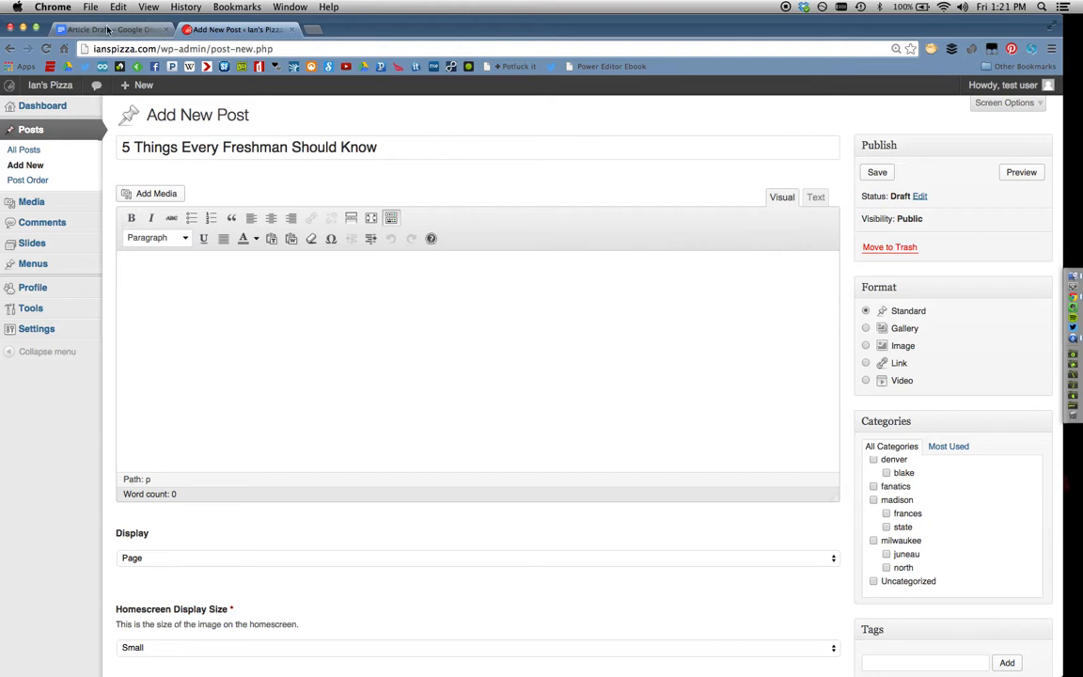
left_click(108, 29)
left_click_drag(302, 318, 478, 636)
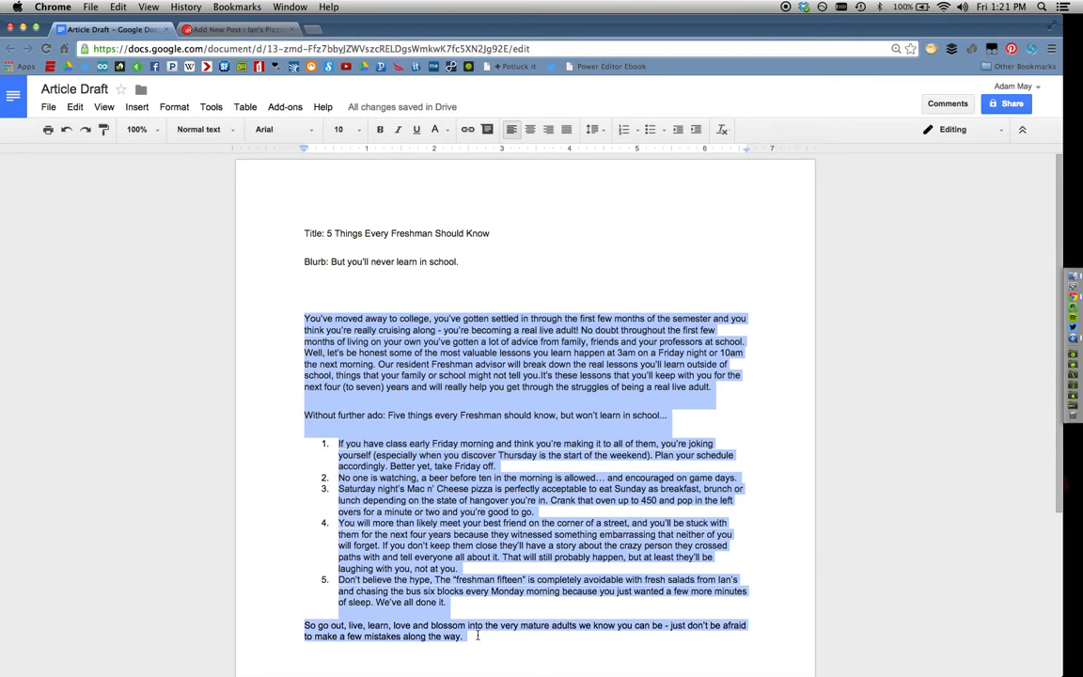
left_click(211, 33)
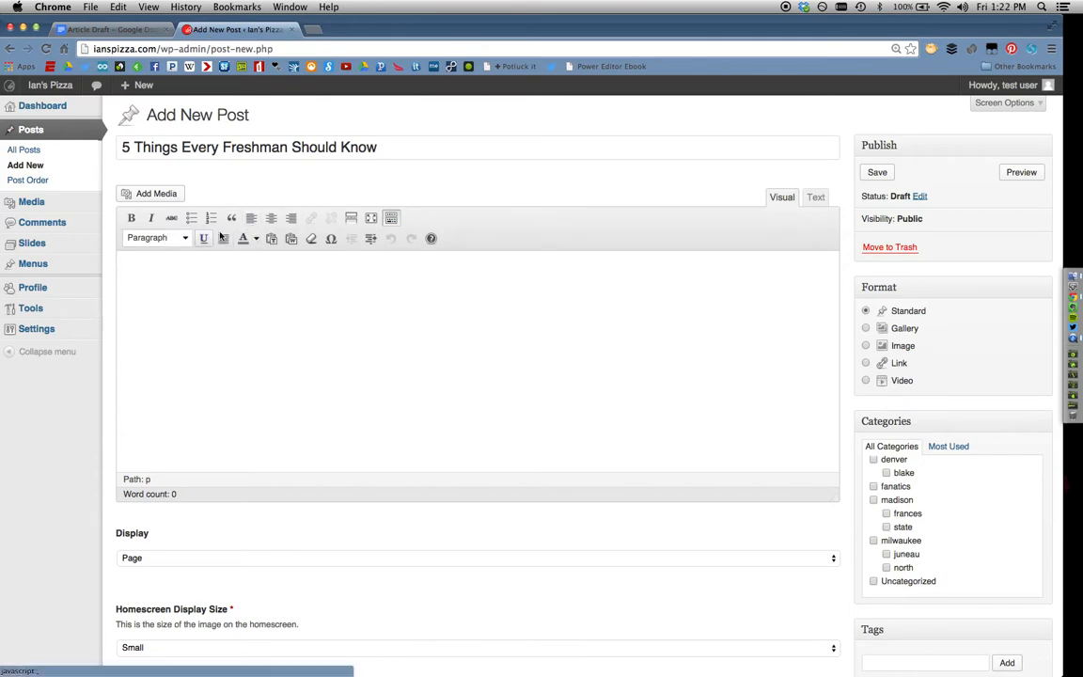
- Insert the copied article body into the post content with Paste from Word, removing the trailing blank line, and review the inserted text
left_click(391, 218)
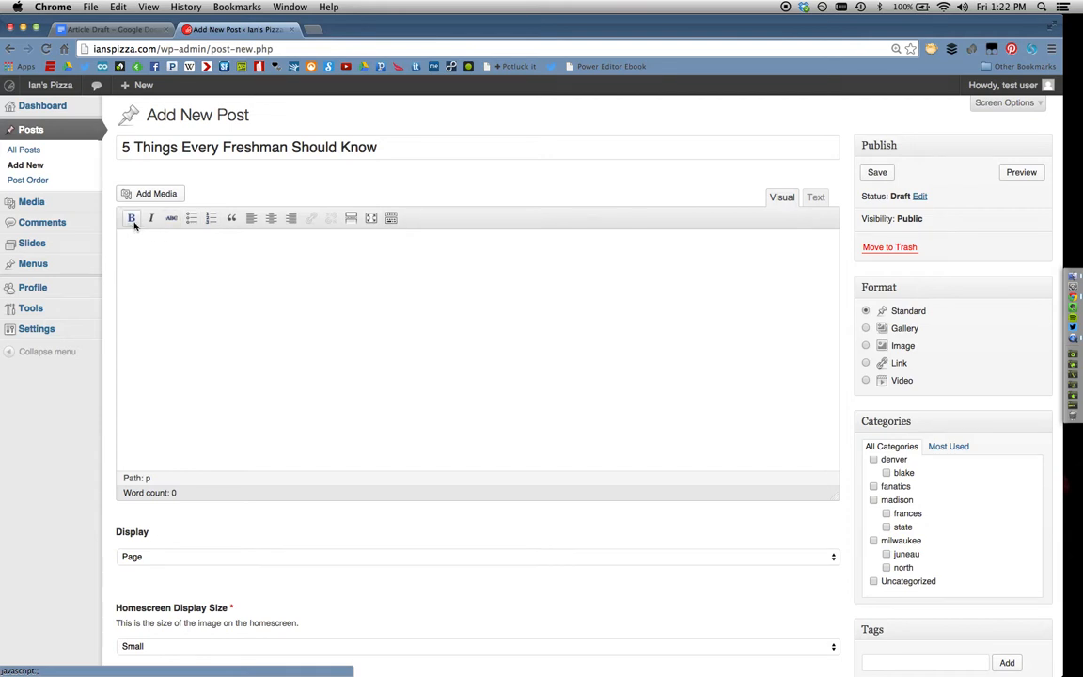
left_click(392, 218)
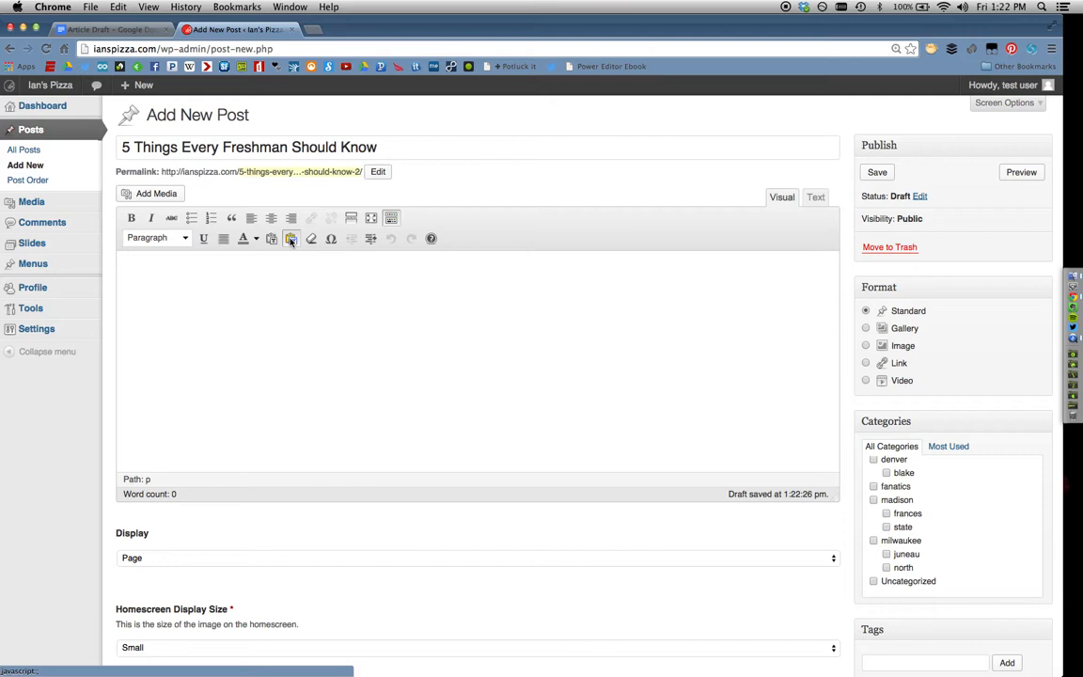
left_click(291, 239)
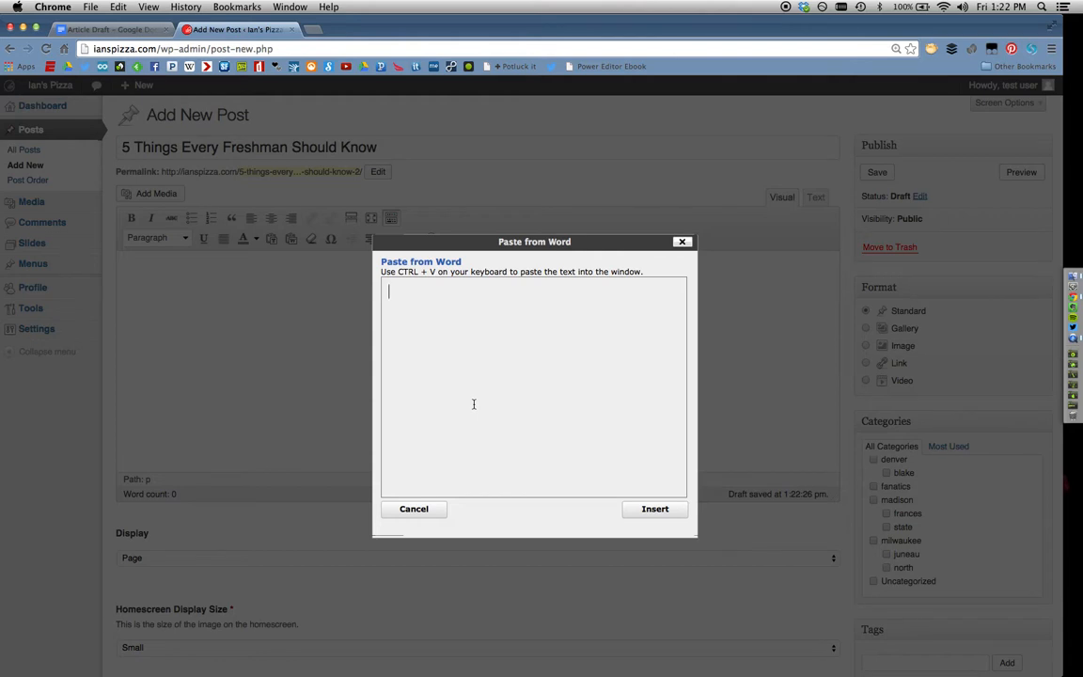
key("super+v")
key("BackSpace")
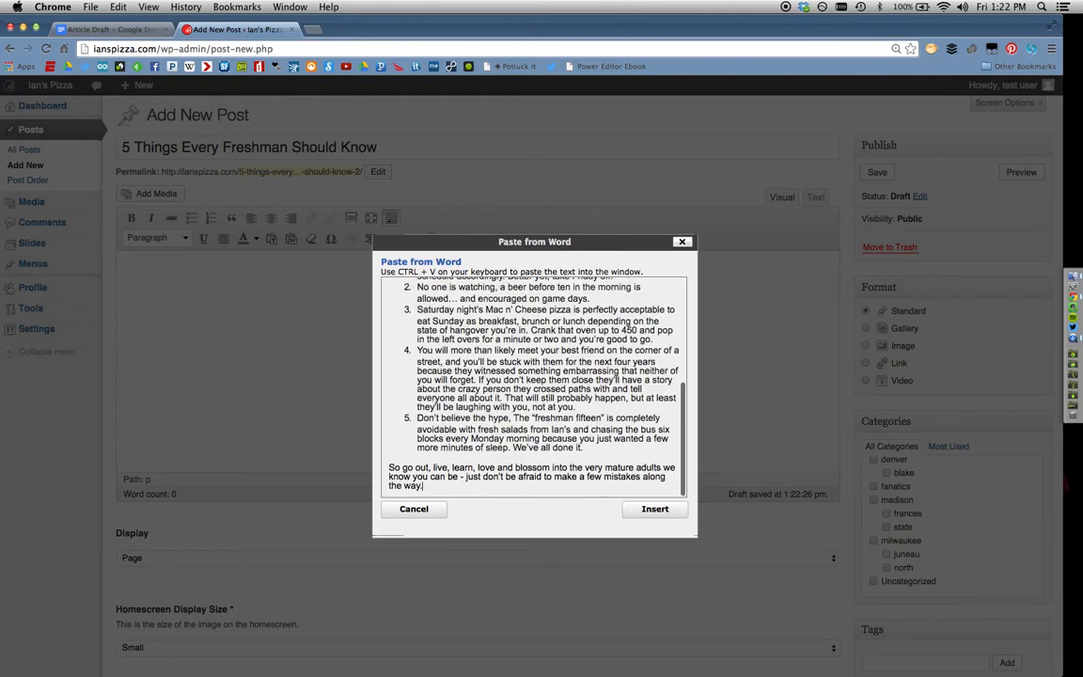
left_click(655, 509)
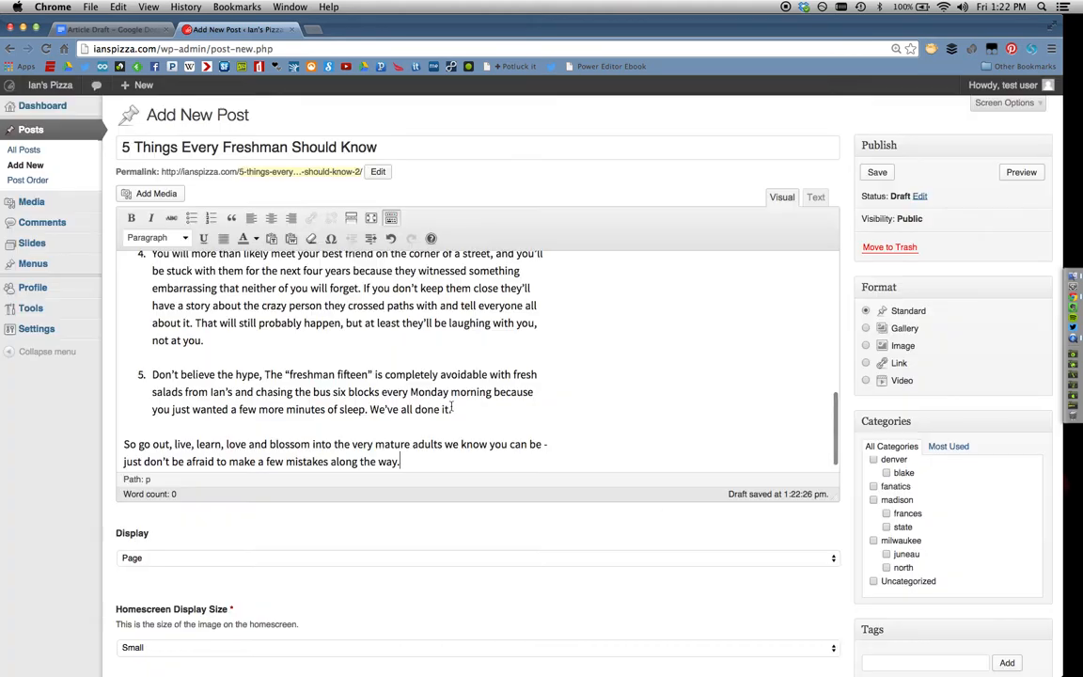
scroll(452, 407, "up", 3)
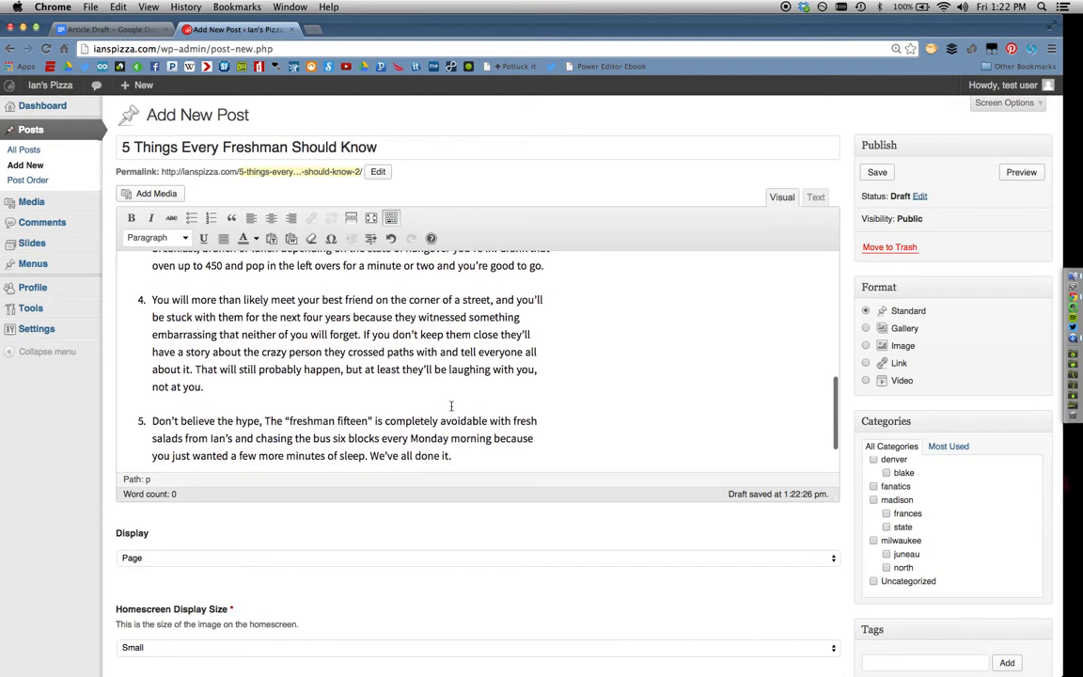
scroll(451, 407, "up", 5)
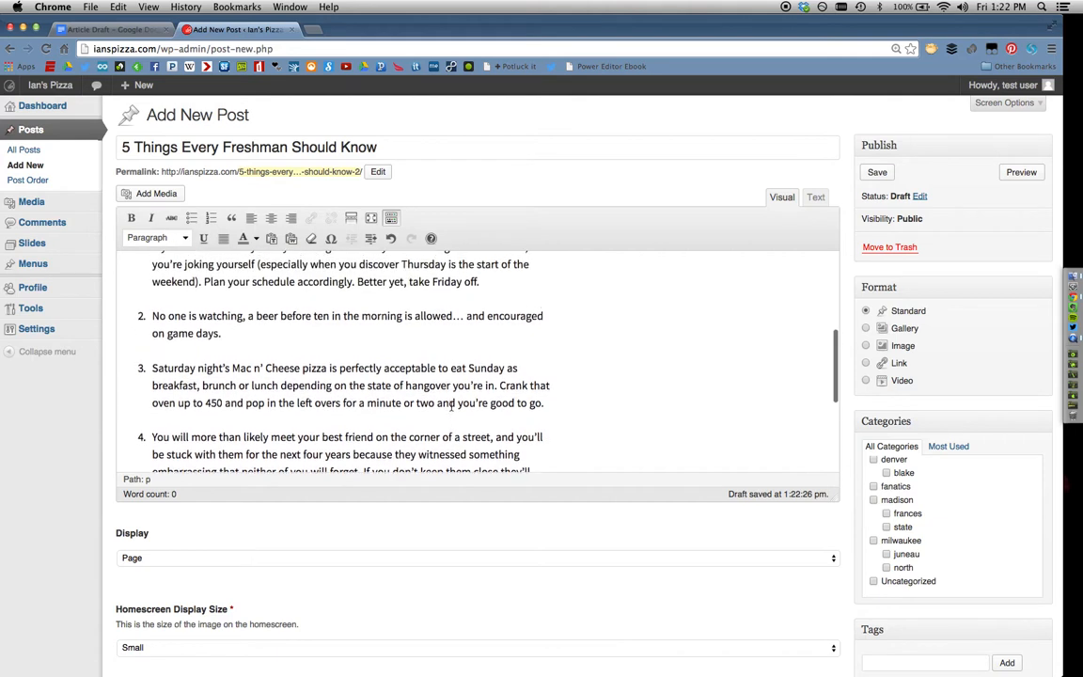
- Review the inserted article body in the post content, from the opening paragraph to the first list item
scroll(451, 407, "up", 10)
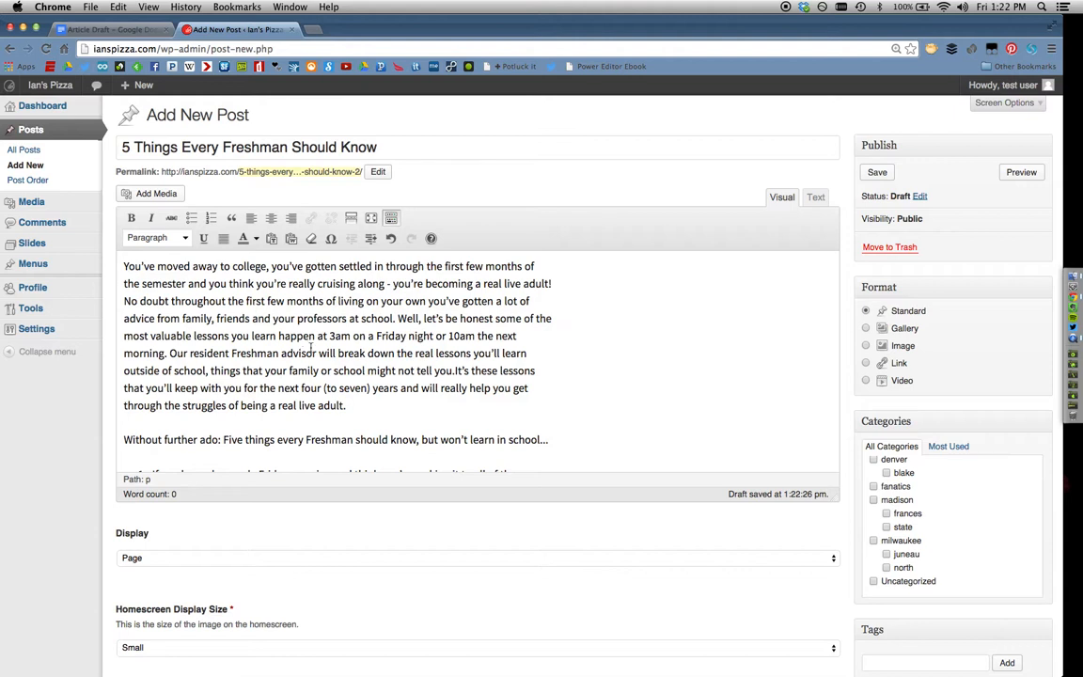
scroll(311, 348, "down", 1)
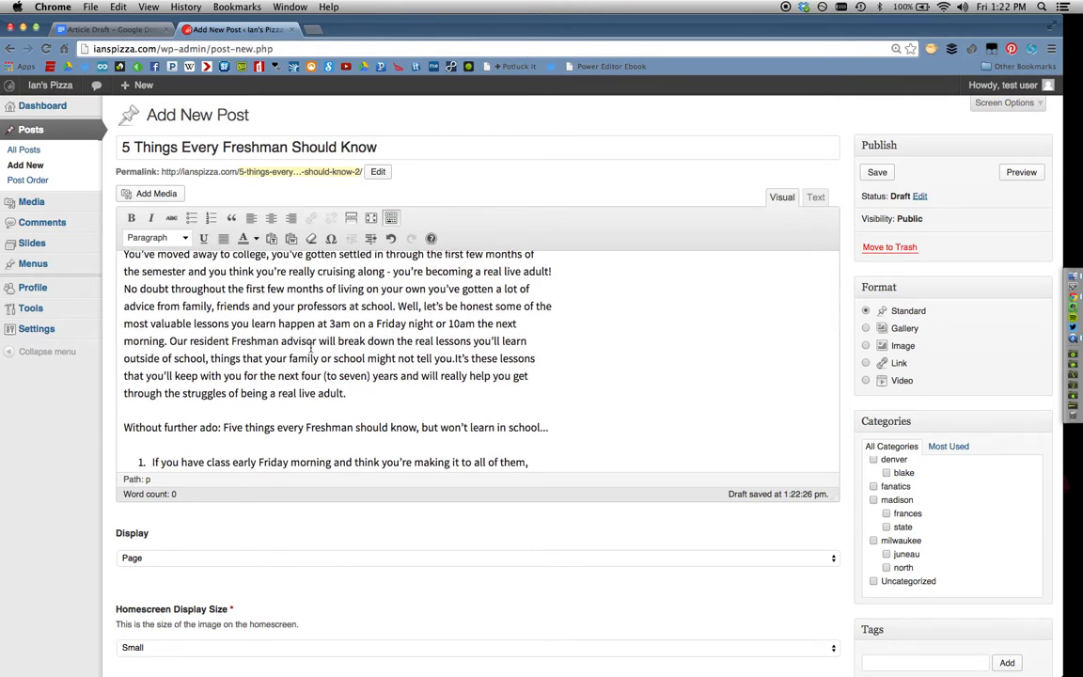
scroll(310, 348, "down", 1)
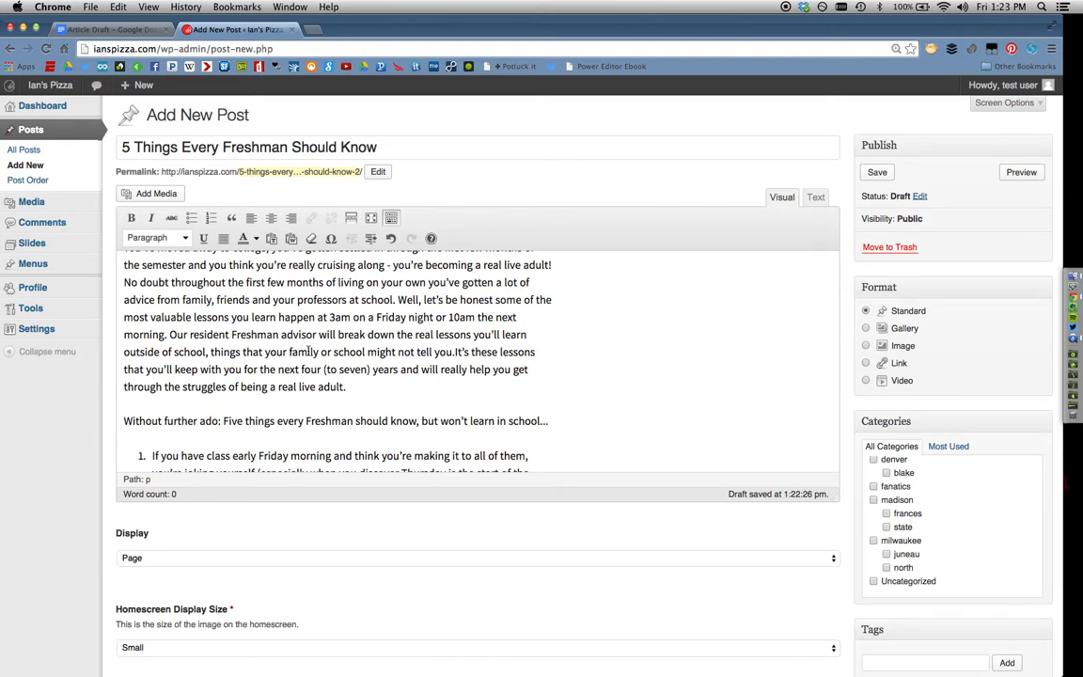
scroll(308, 352, "down", 3)
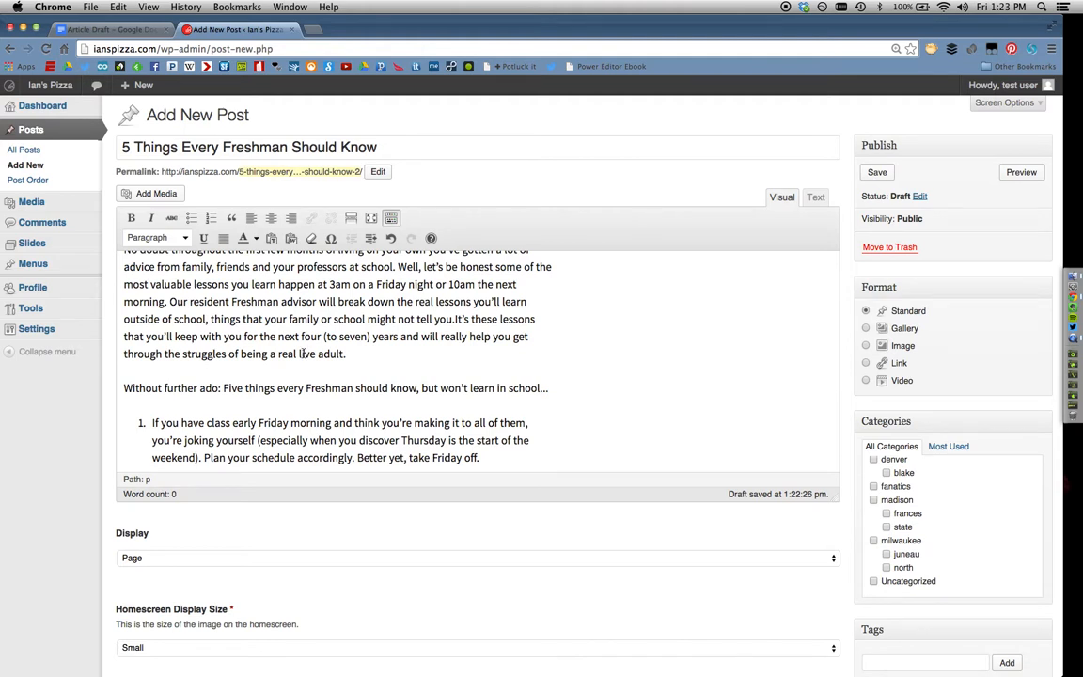
scroll(303, 353, "up", 3)
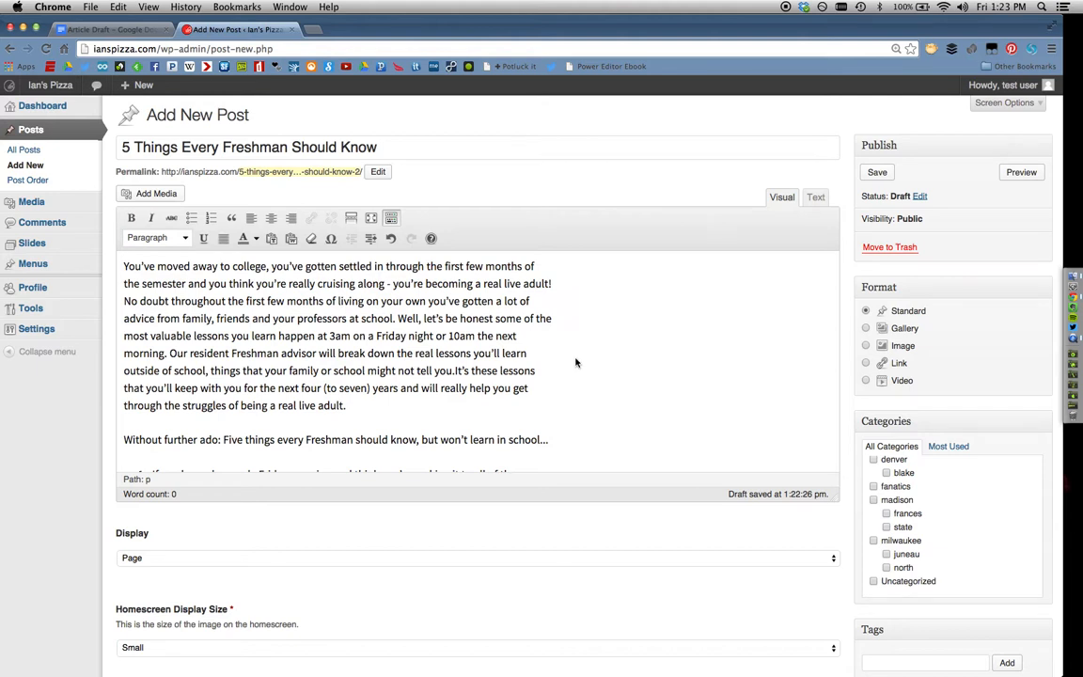
scroll(577, 362, "down", 1)
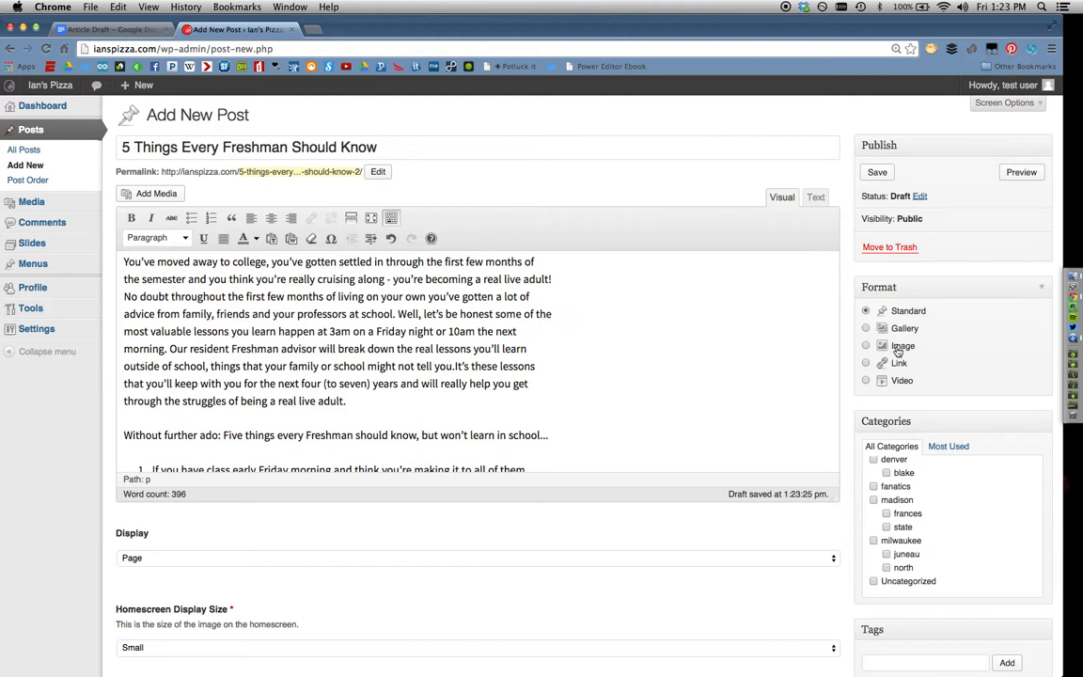
- Assign the post to the madison, milwaukee and denver categories
scroll(897, 350, "down", 1)
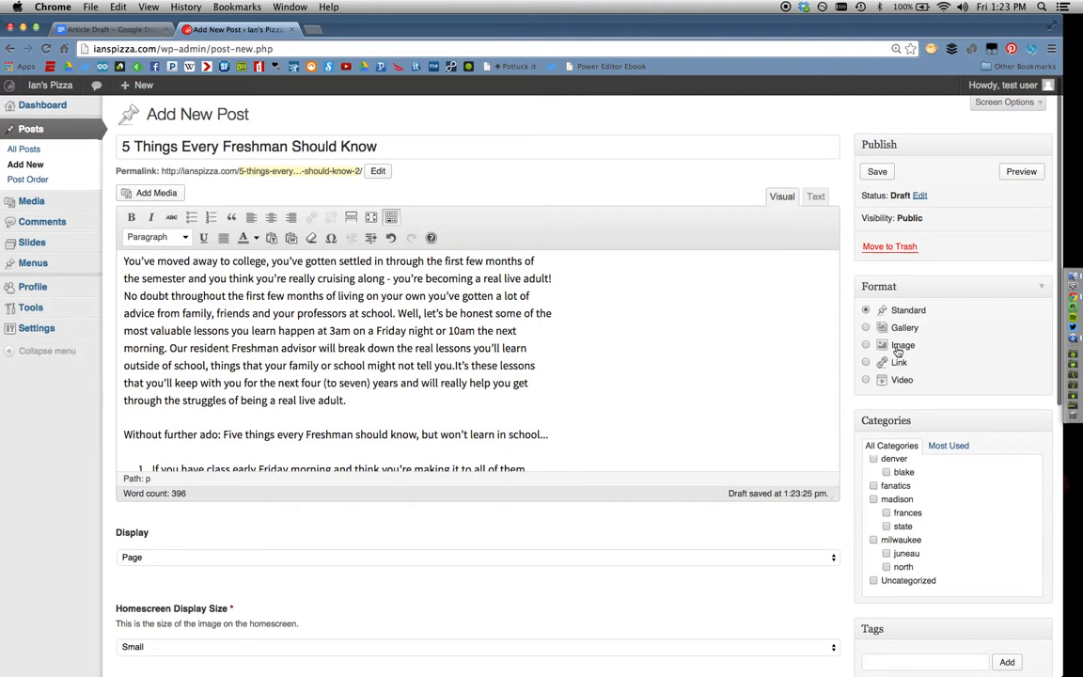
scroll(897, 350, "down", 1)
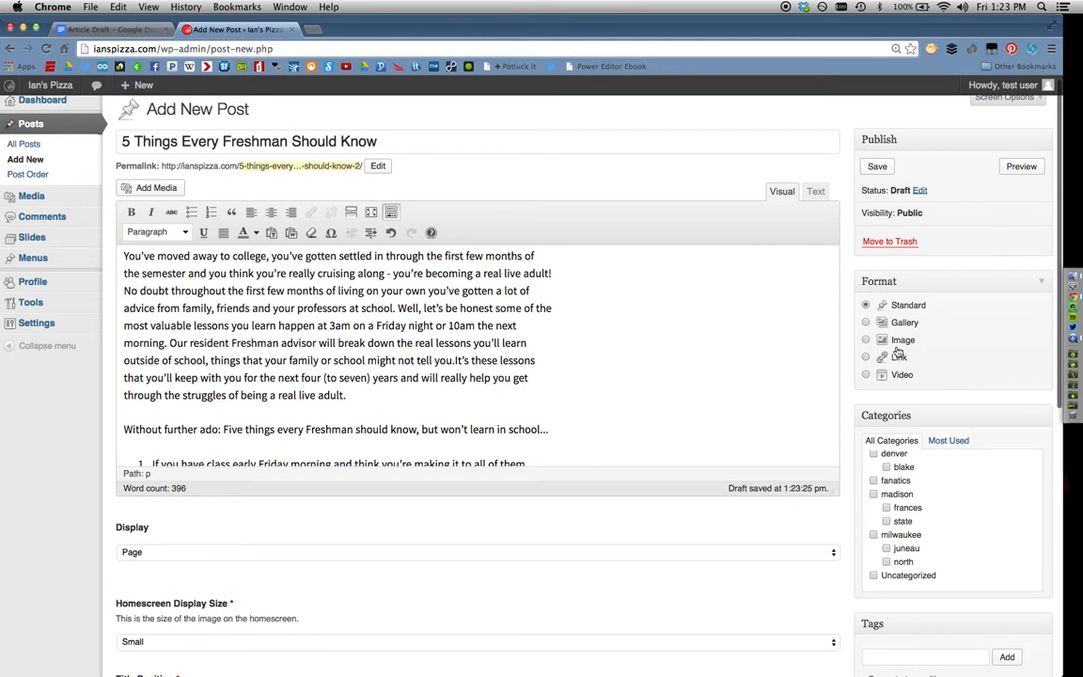
scroll(898, 351, "down", 5)
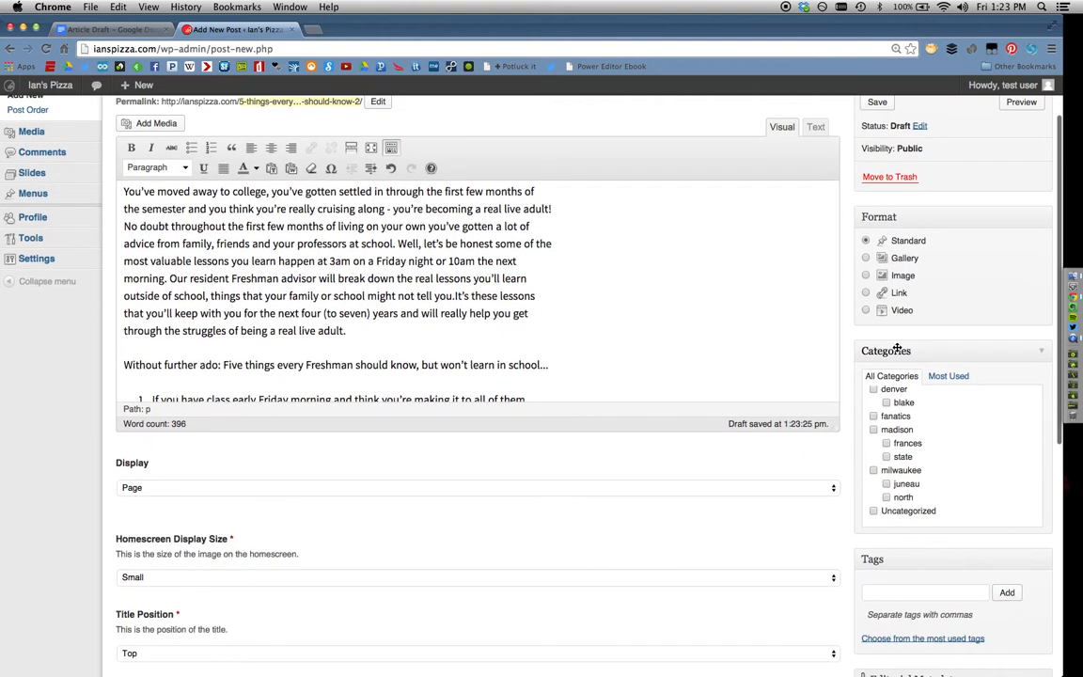
scroll(898, 351, "down", 5)
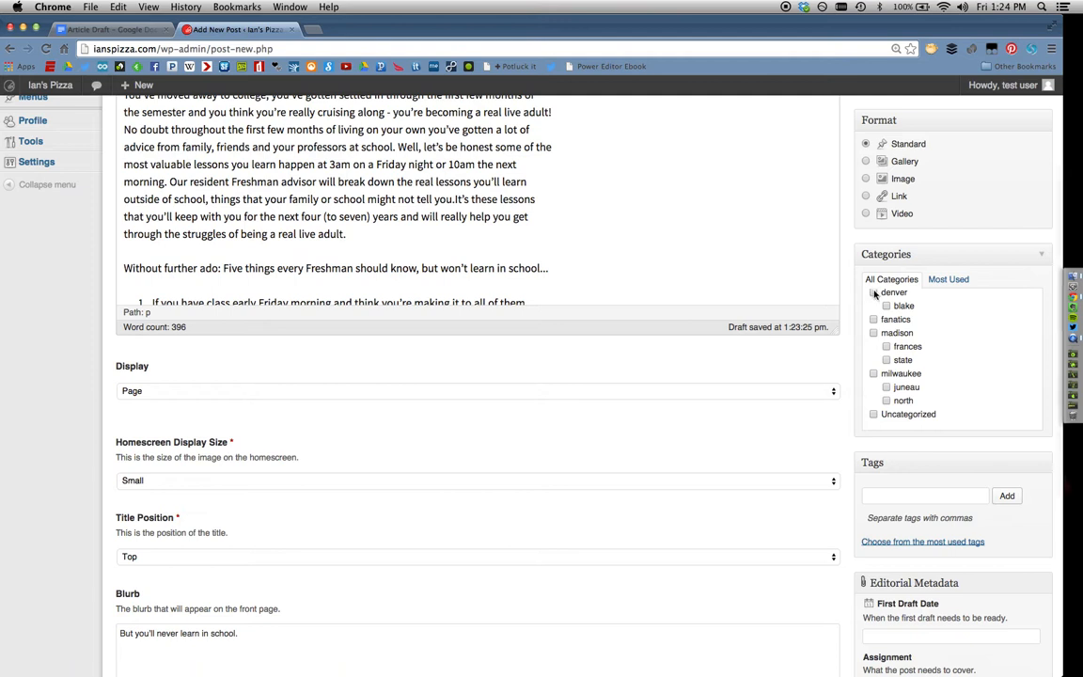
scroll(898, 320, "up", 1)
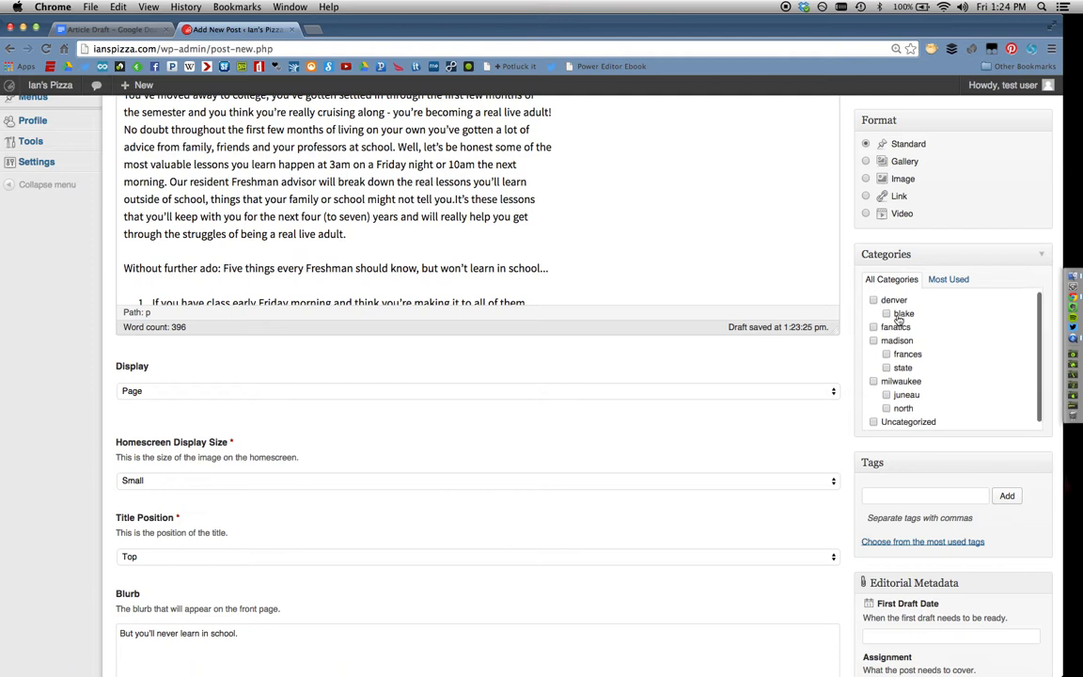
scroll(897, 320, "down", 1)
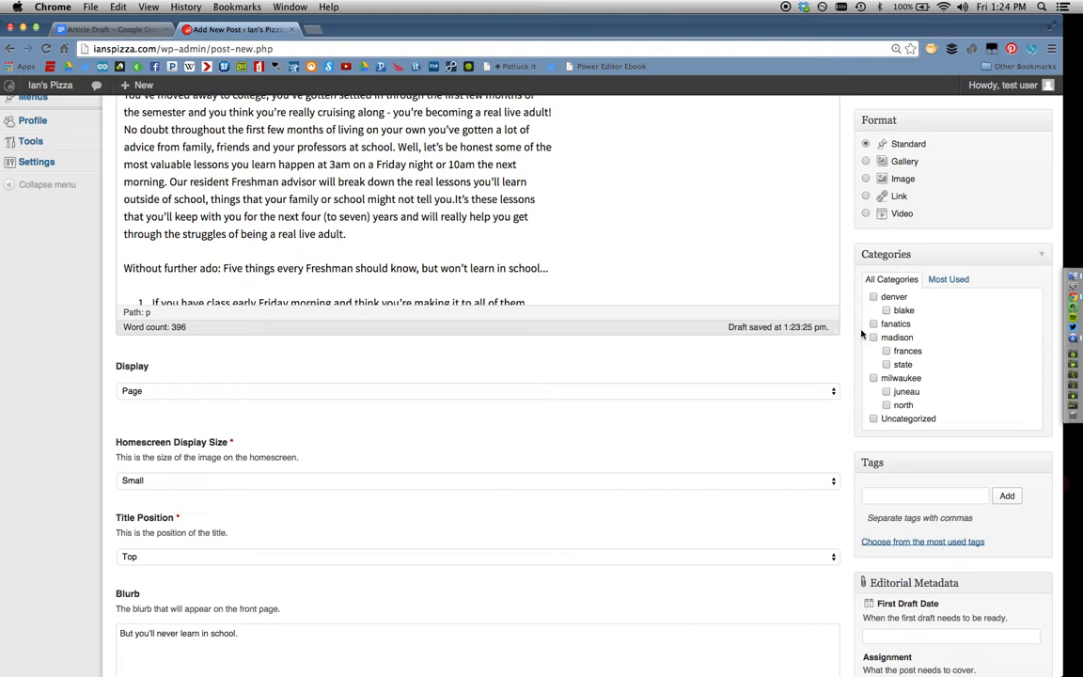
left_click(873, 338)
left_click(873, 379)
left_click(873, 297)
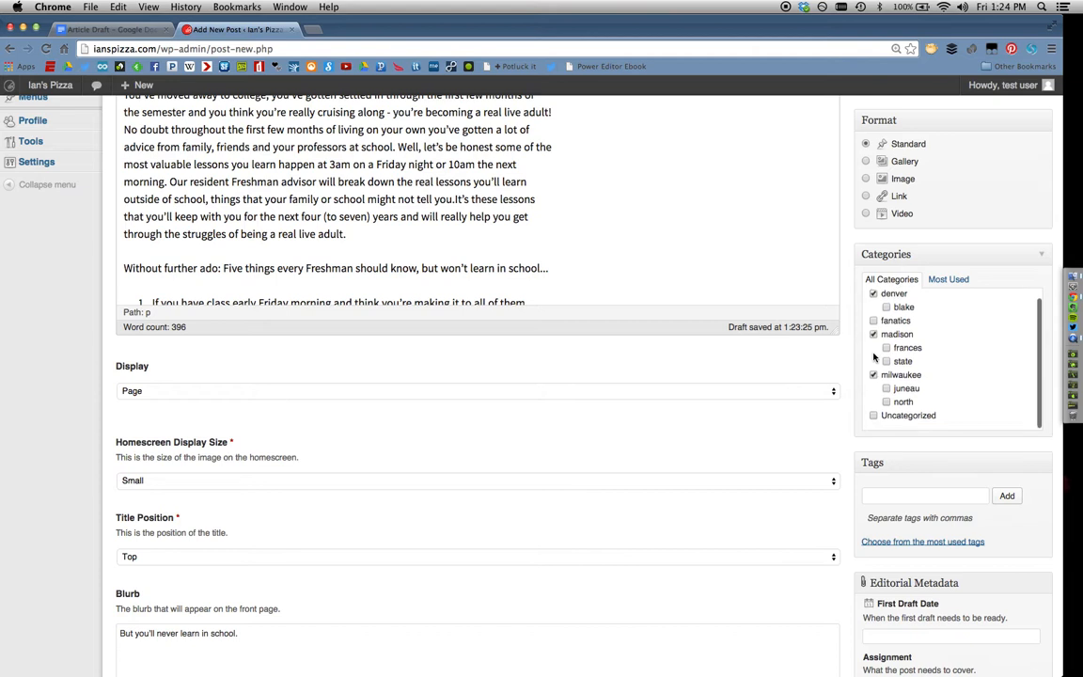
- Add the tags fanatics, loyalty and UW Madison to the post from the most used tags
scroll(873, 355, "down", 2)
scroll(873, 355, "down", 3)
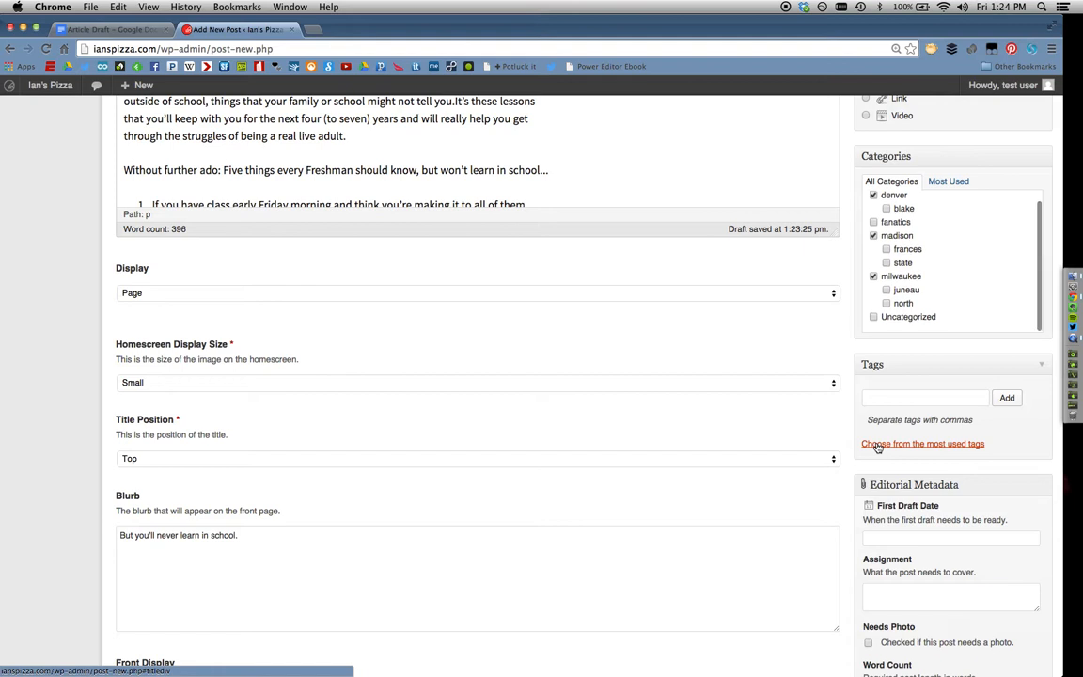
left_click(877, 446)
scroll(877, 447, "down", 3)
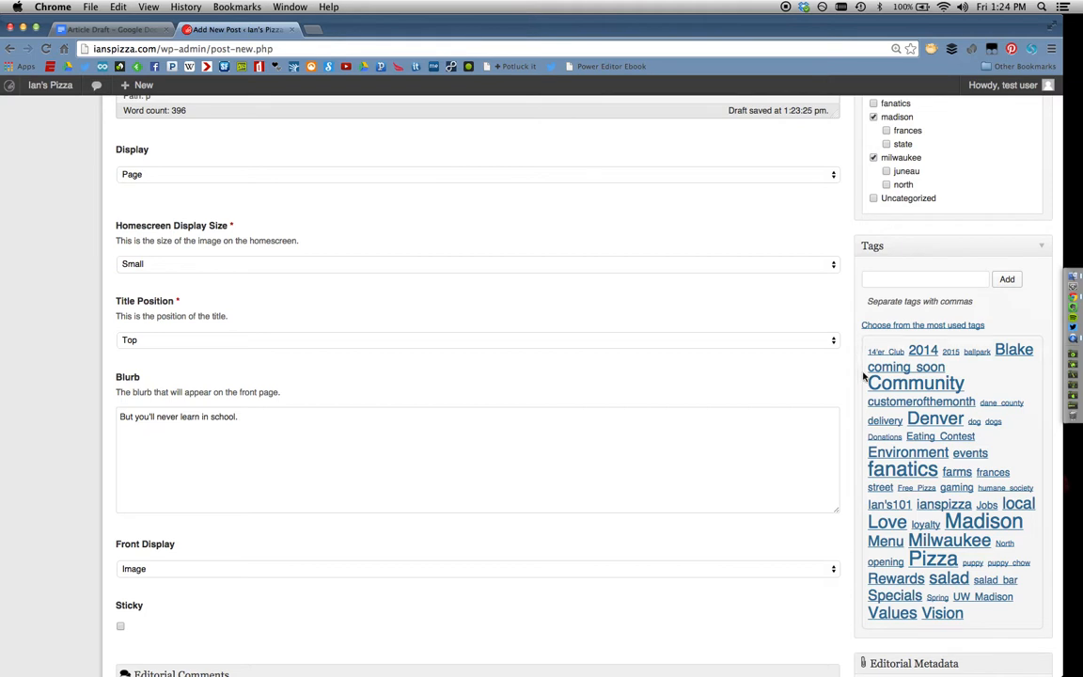
left_click(884, 469)
scroll(1010, 460, "down", 2)
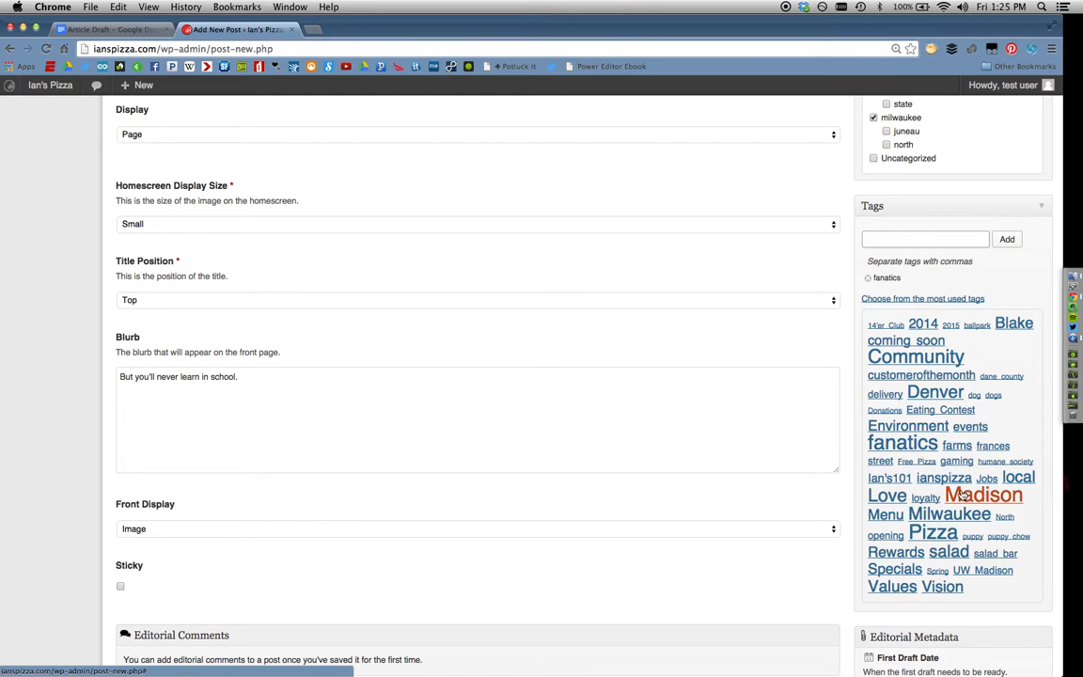
left_click(927, 498)
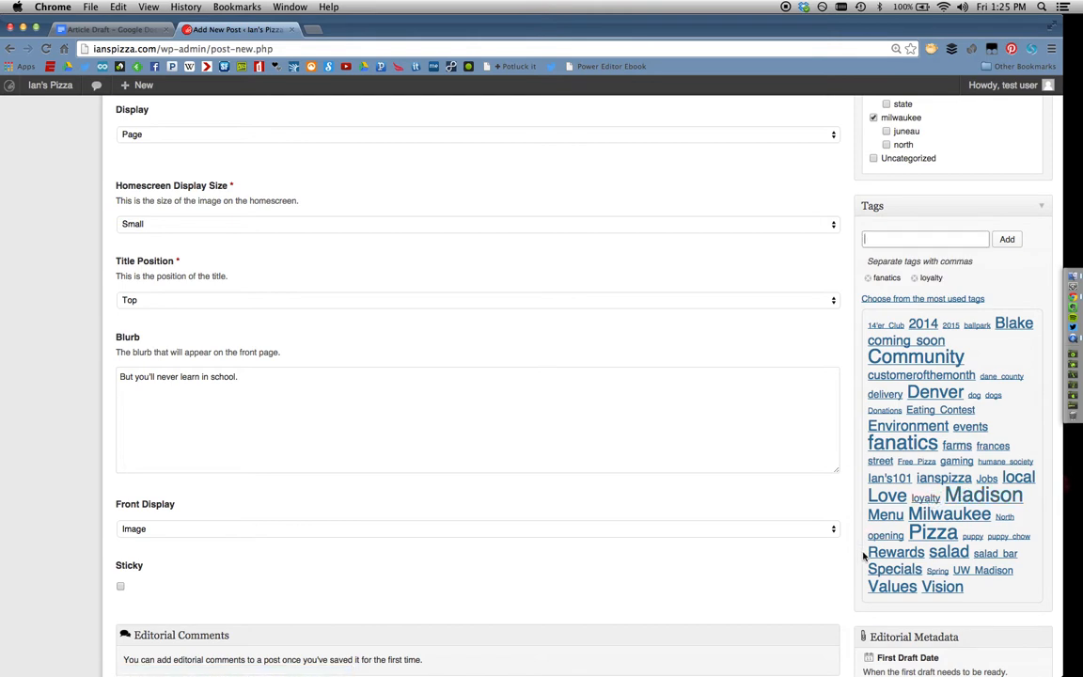
left_click(969, 571)
scroll(1037, 524, "up", 1)
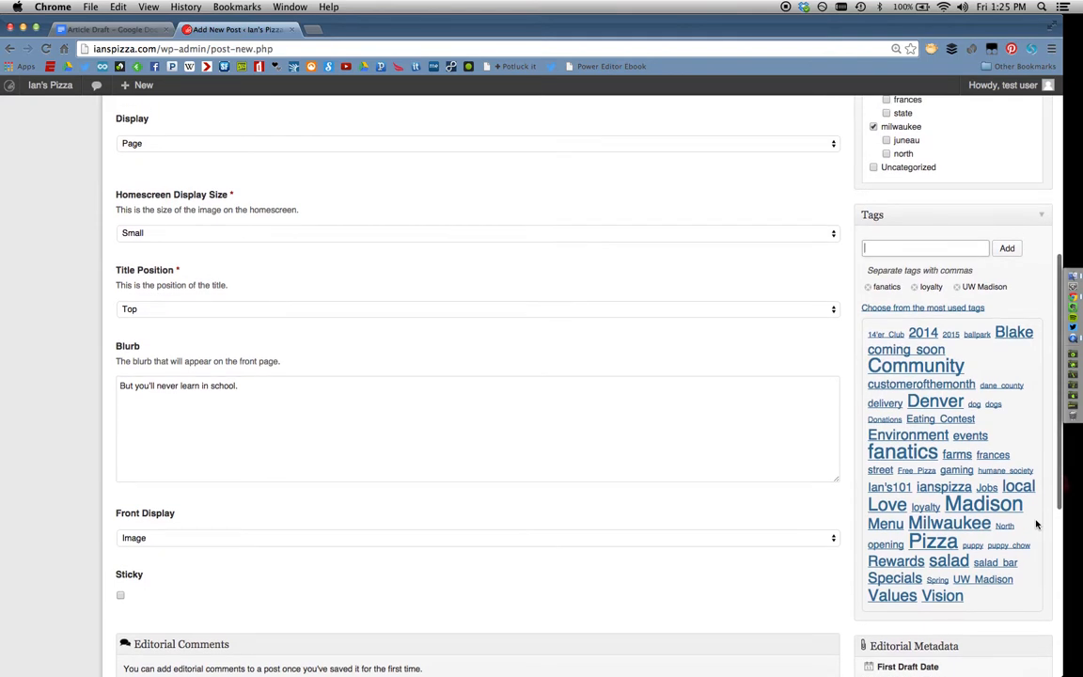
- Add the new tag "UW Milwaukee" to the post
scroll(1036, 525, "down", 3)
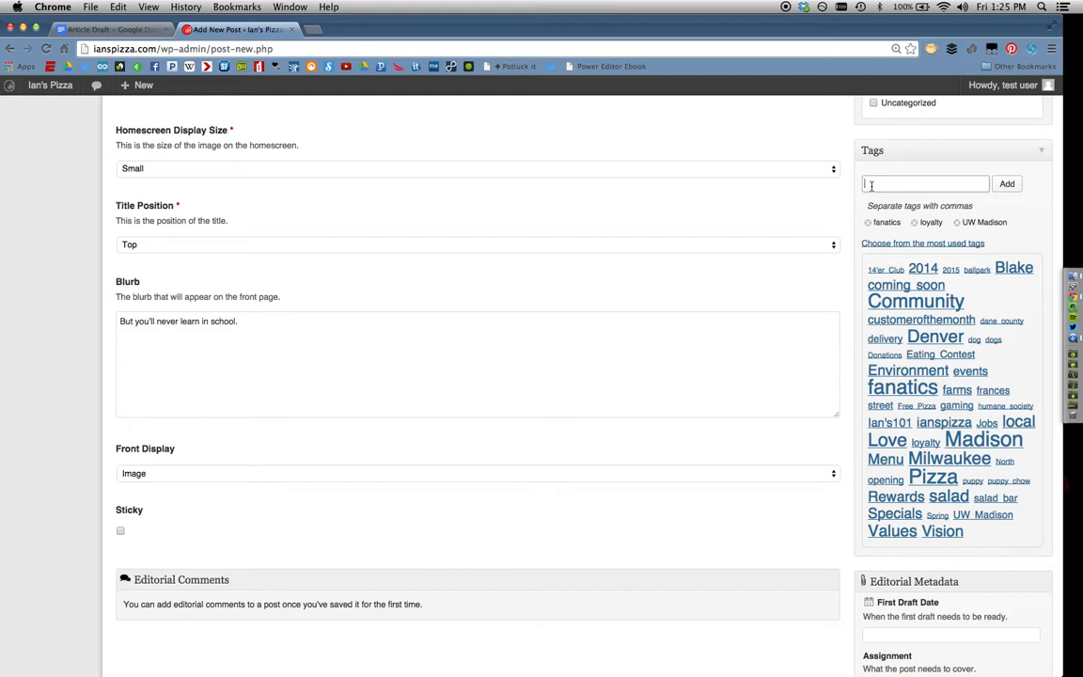
type("UW Milwaukee")
key("Return")
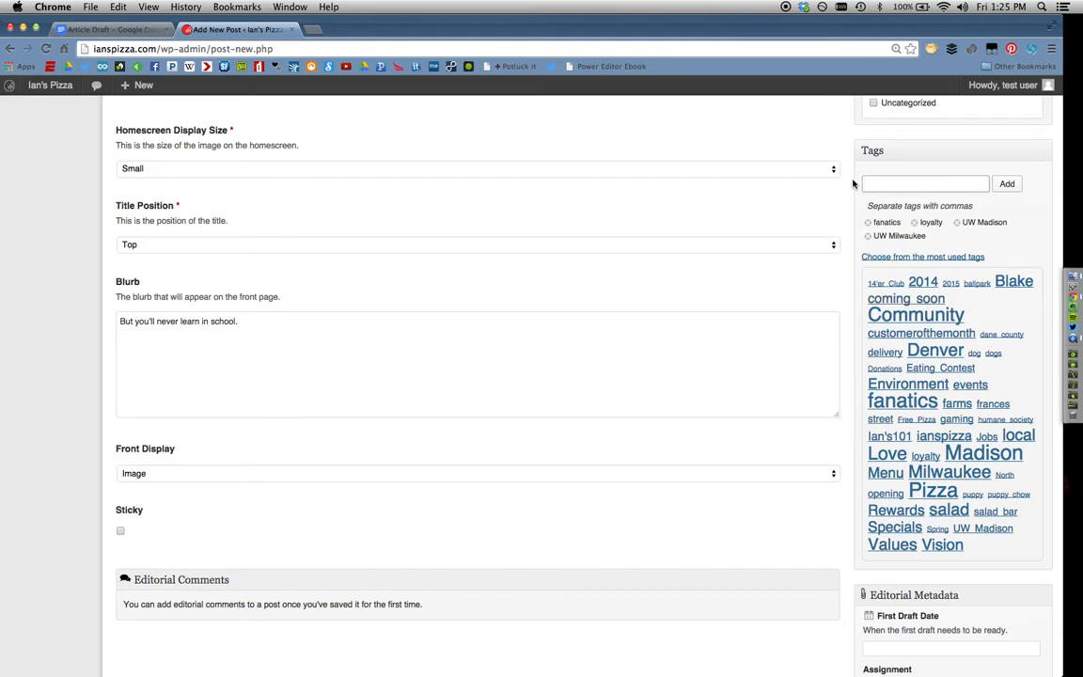
- Start setting the post's featured image and select freshman.jpg, the first image in the media library
scroll(854, 183, "down", 3)
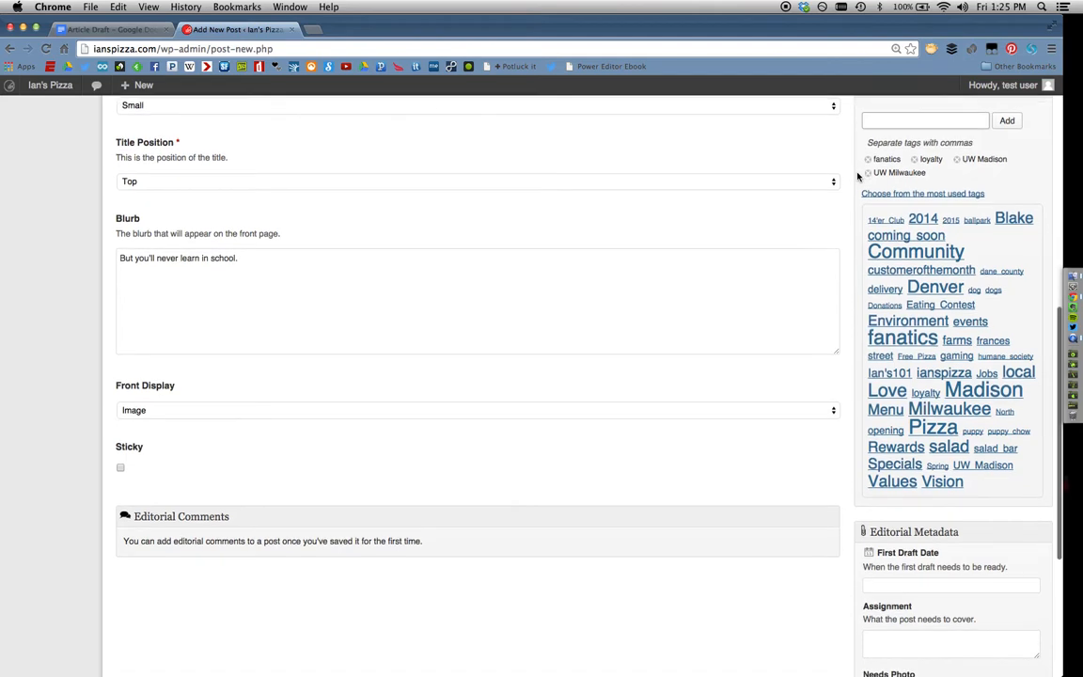
scroll(857, 176, "down", 2)
scroll(857, 177, "down", 5)
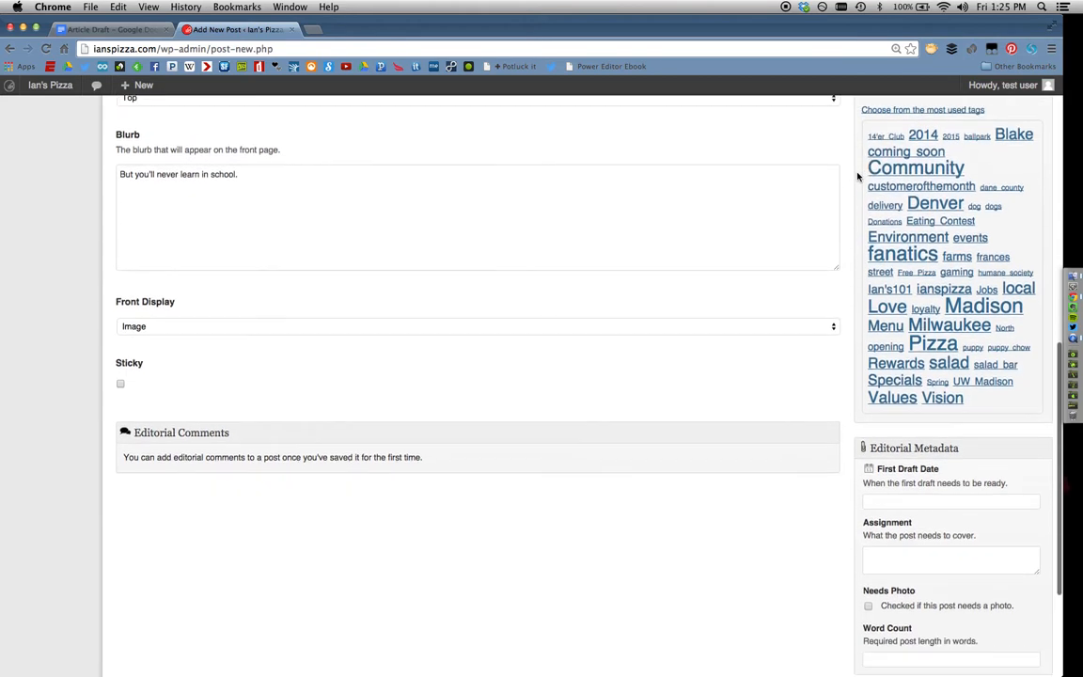
scroll(858, 177, "down", 5)
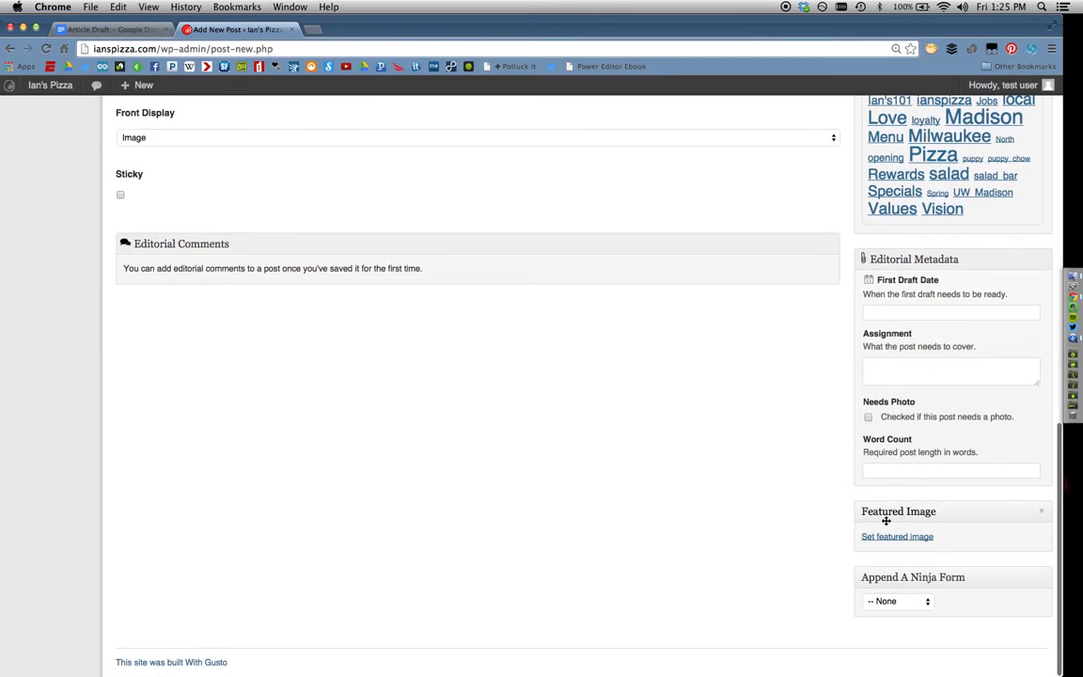
type("x")
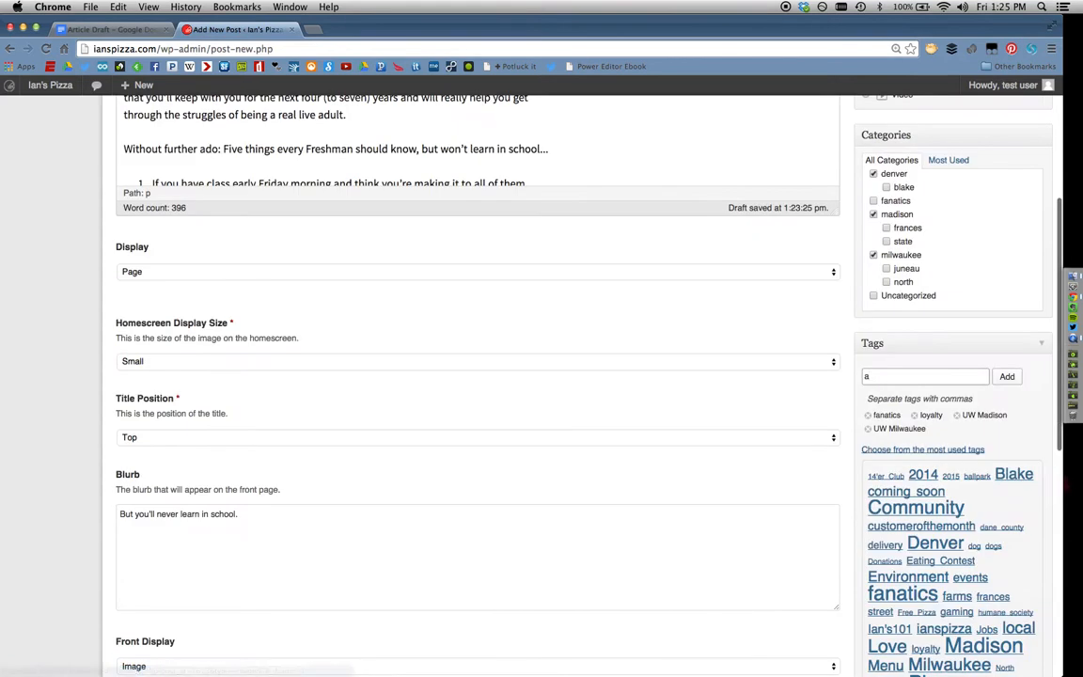
key("BackSpace")
scroll(874, 451, "down", 10)
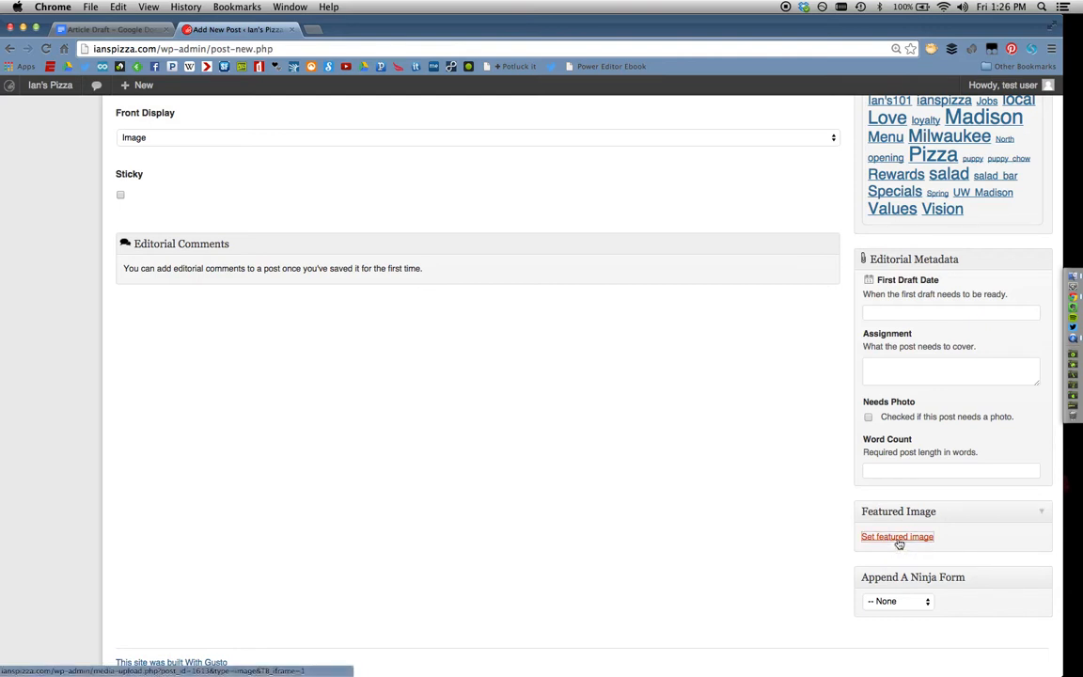
left_click(898, 539)
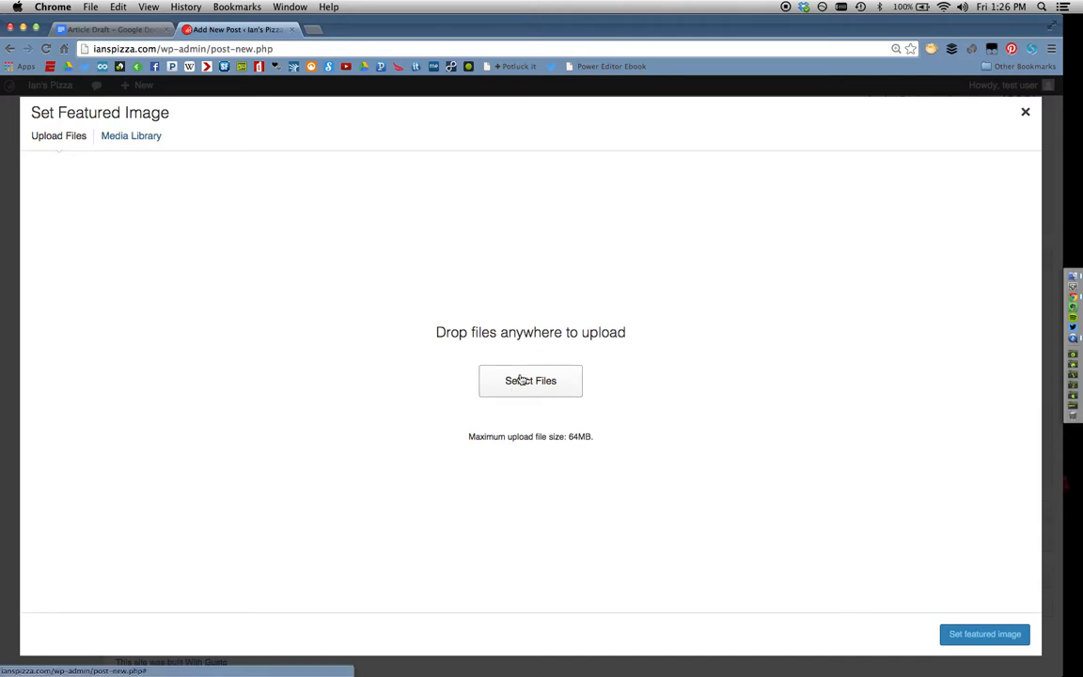
left_click(141, 136)
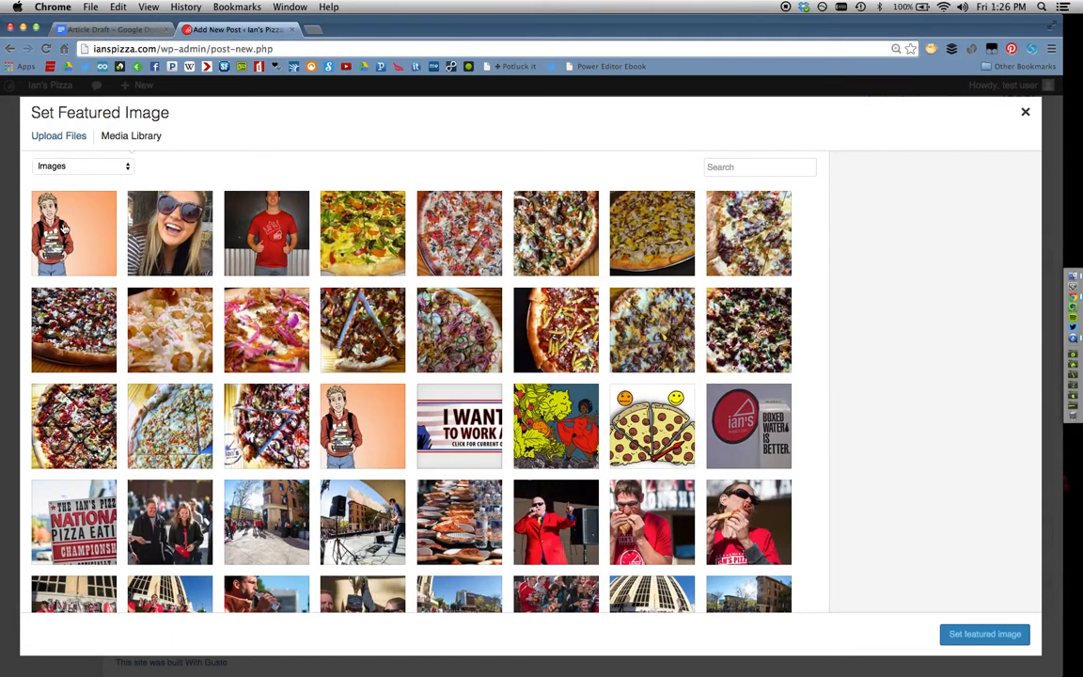
left_click(64, 228)
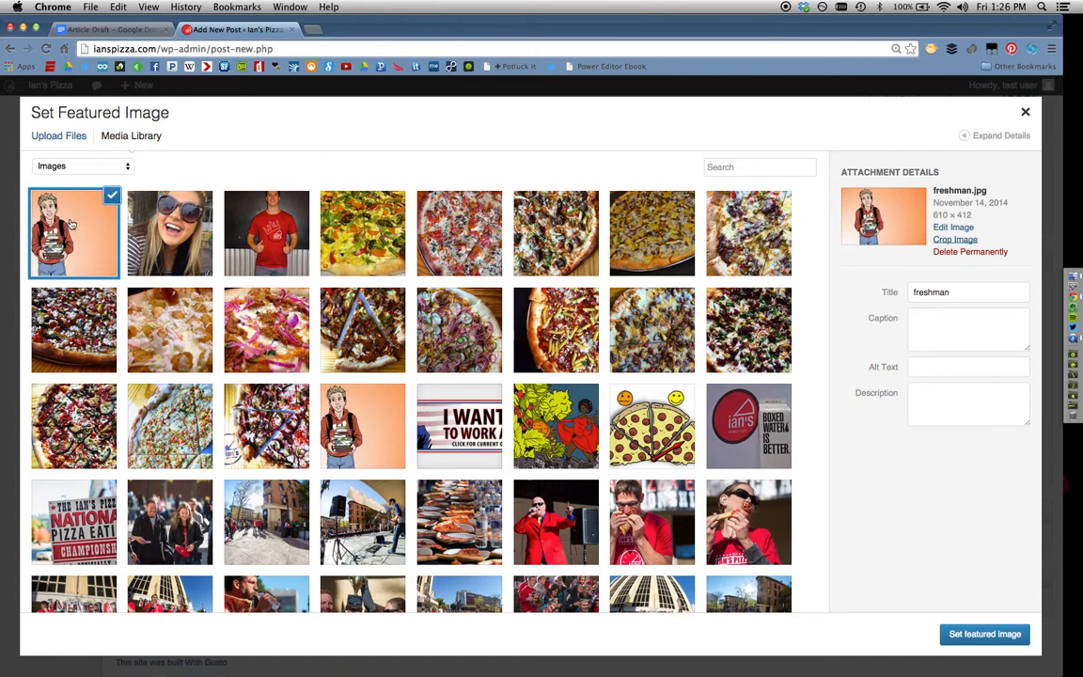
- Change the selected image's title to "Freshman"
left_click_drag(968, 294, 909, 293)
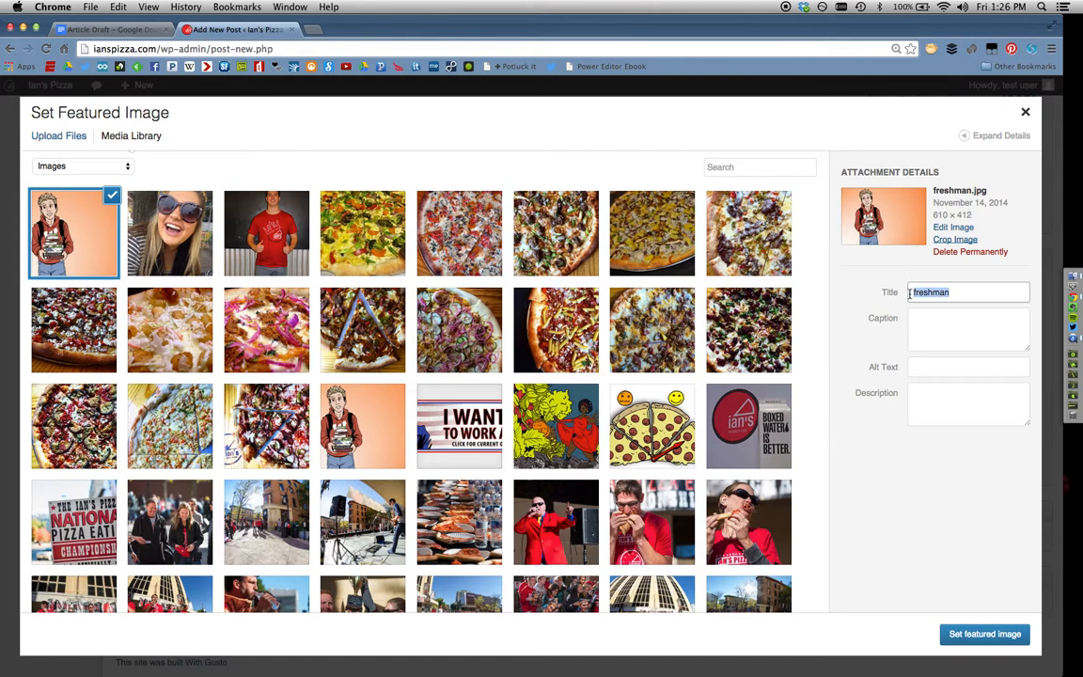
type("Fresha")
type("an")
key("Tab")
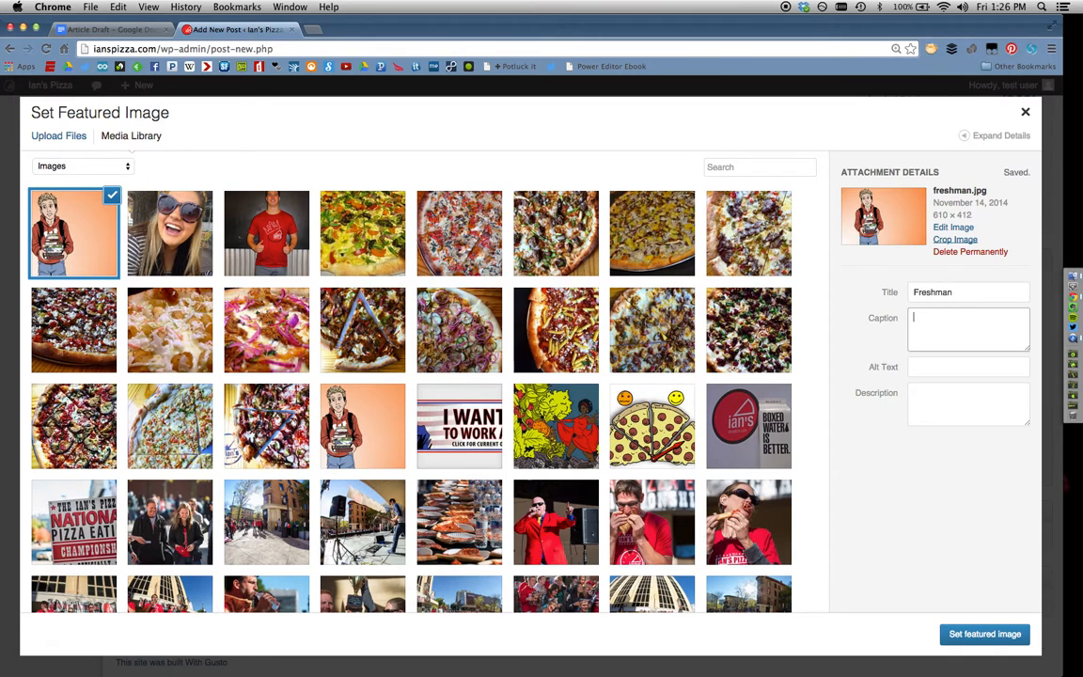
- Give the image the caption "5 Things Freshman Need to Know" and set it as the post's featured image
type("5 Things Freshm")
type("an ne")
type("Need")
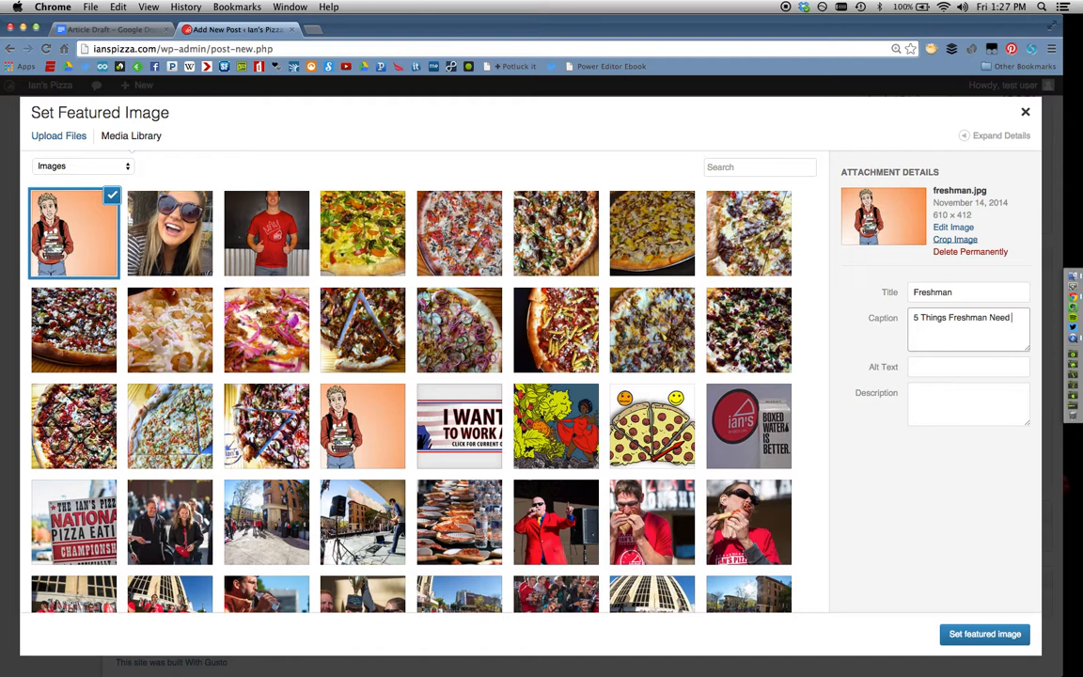
type(" to Know")
left_click(971, 635)
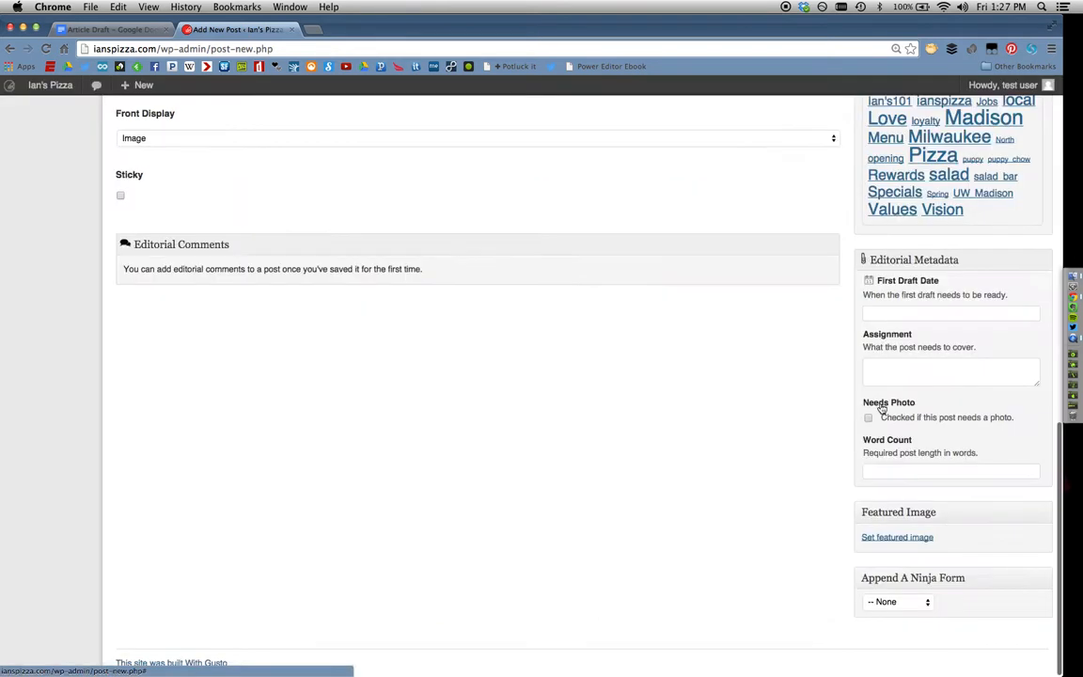
- Crop the post's featured image for the Home Page Small size, using the full-width crop area, and close the crop editor
scroll(835, 474, "down", 5)
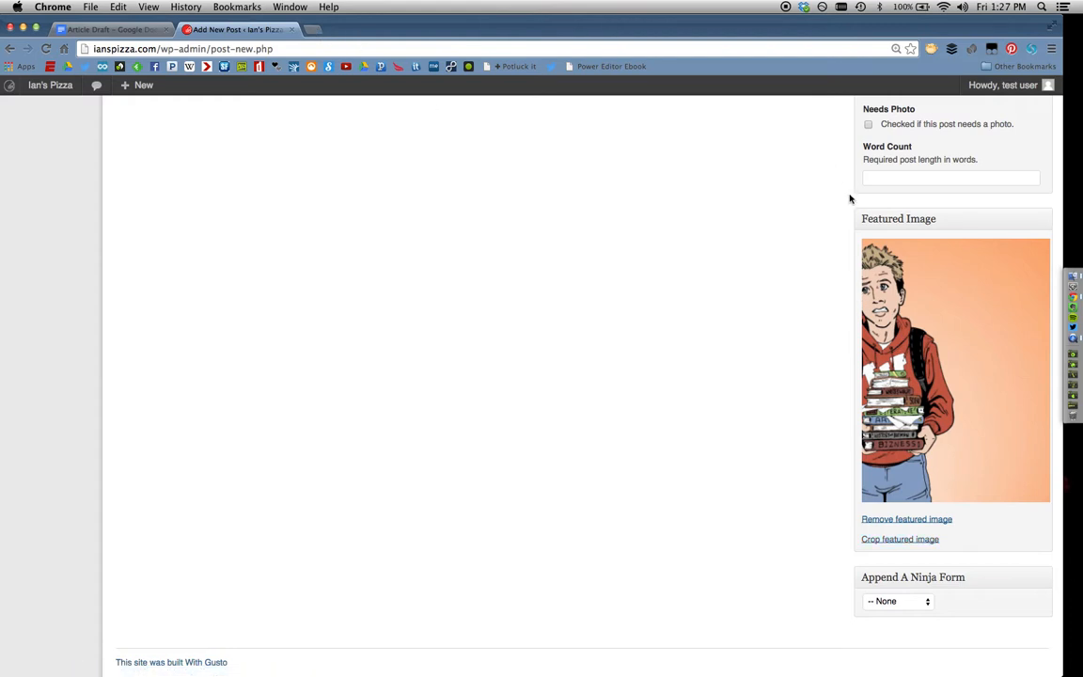
left_click(883, 540)
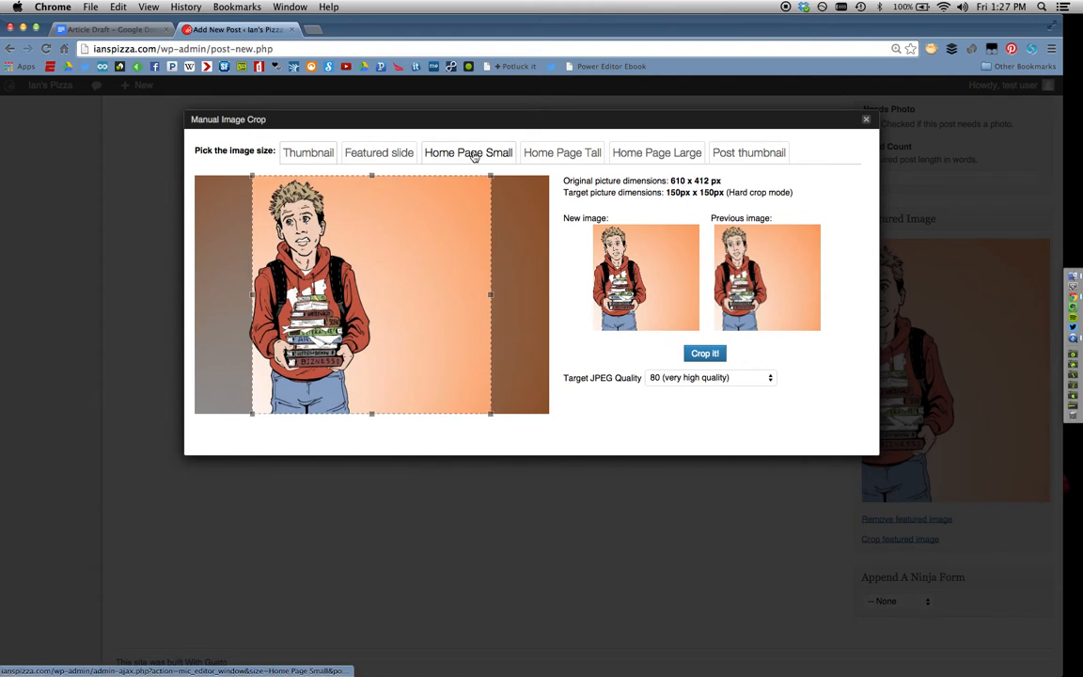
left_click(475, 157)
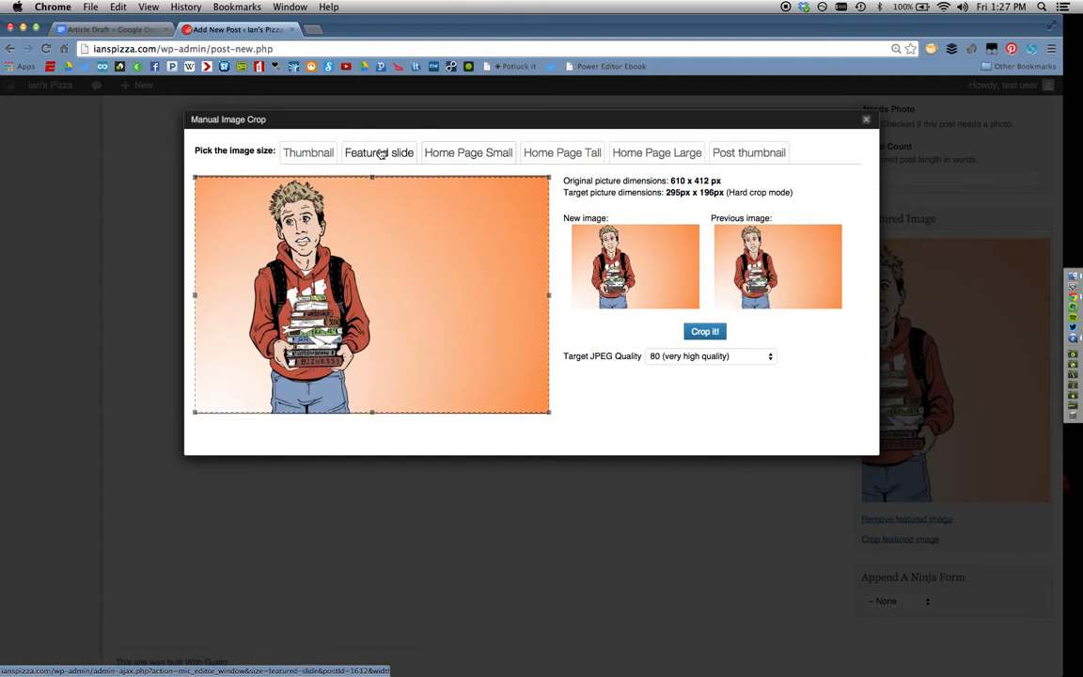
left_click(472, 154)
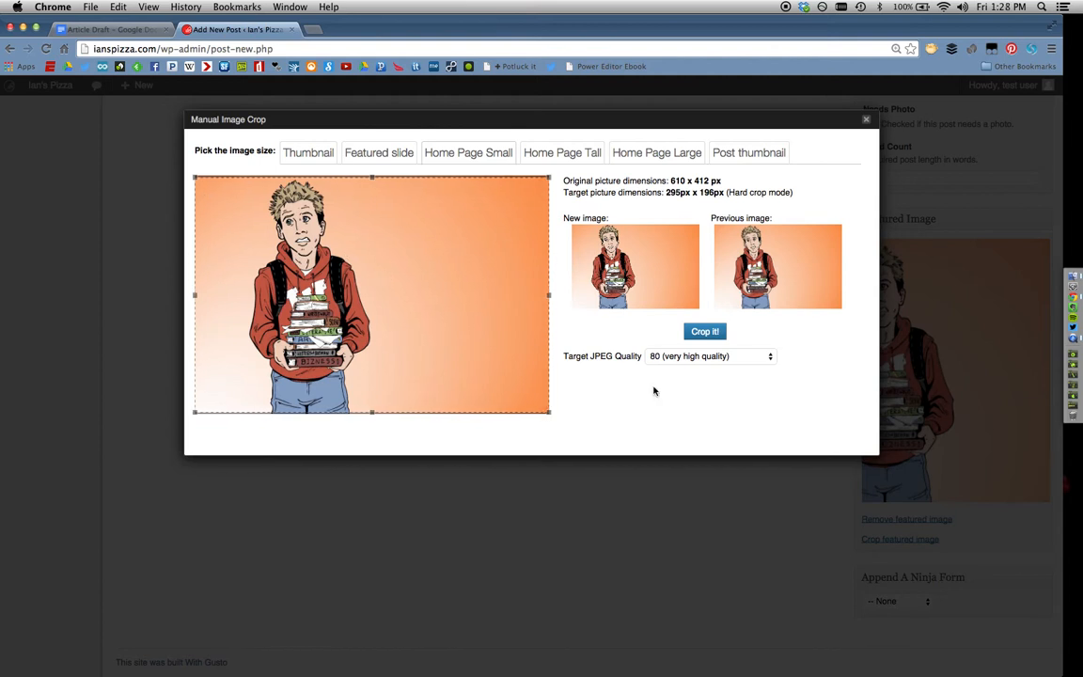
mouse_move(413, 269)
left_mouse_down()
mouse_move(411, 247)
mouse_move(405, 263)
left_mouse_up()
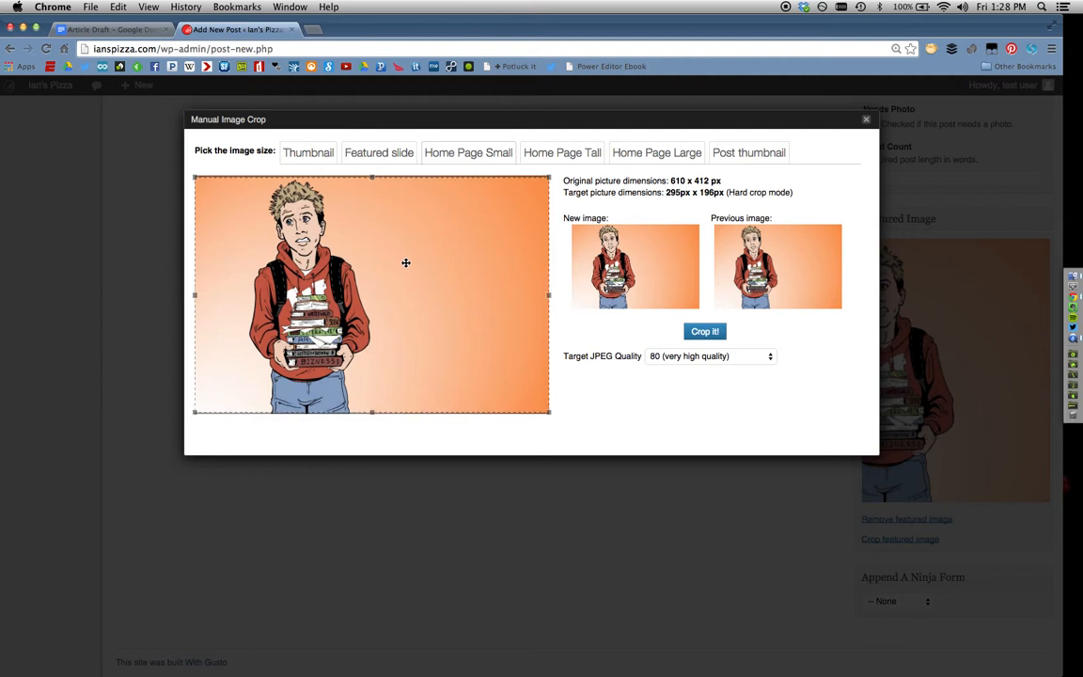
left_click(707, 332)
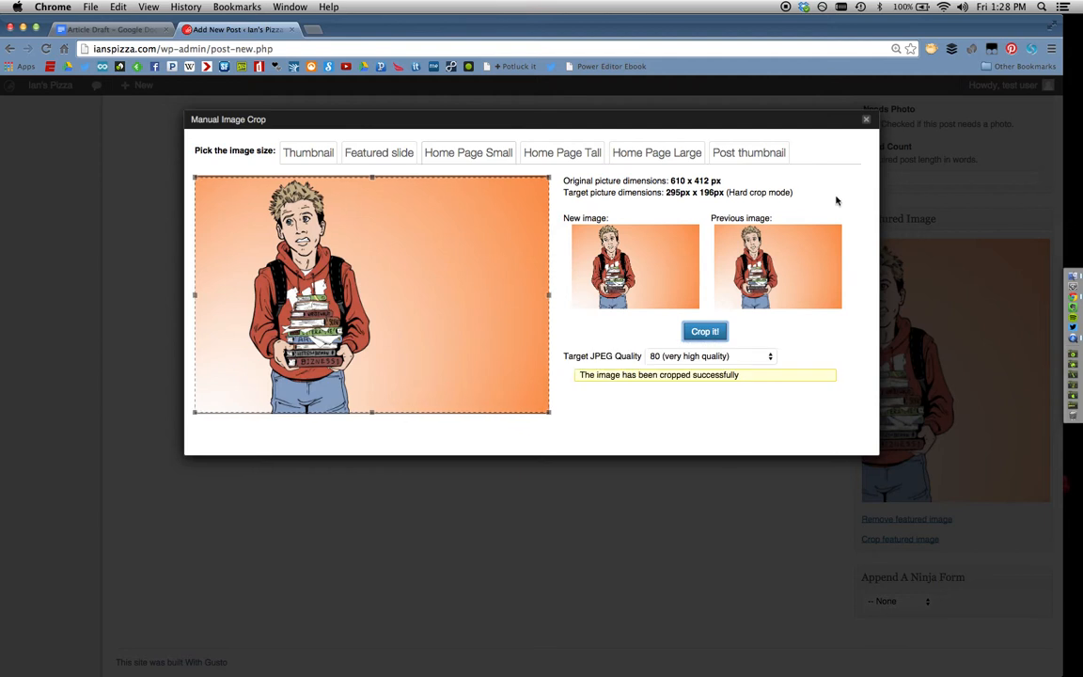
left_click(867, 123)
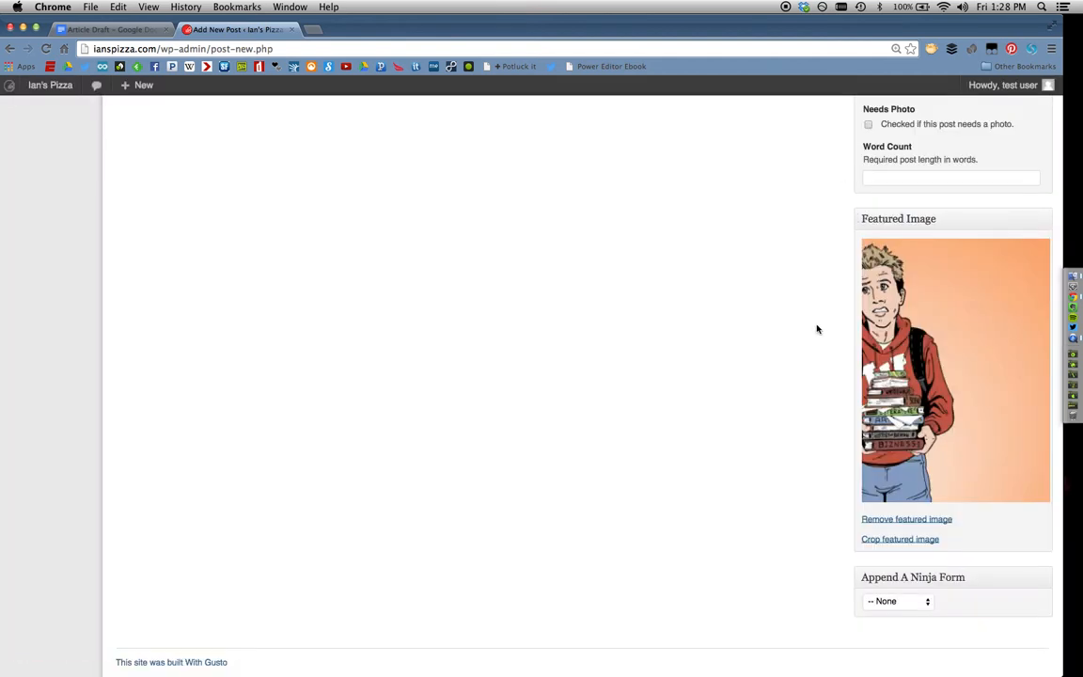
- Review the post's title, body text, display size, title position and blurb from start to end
scroll(817, 329, "up", 10)
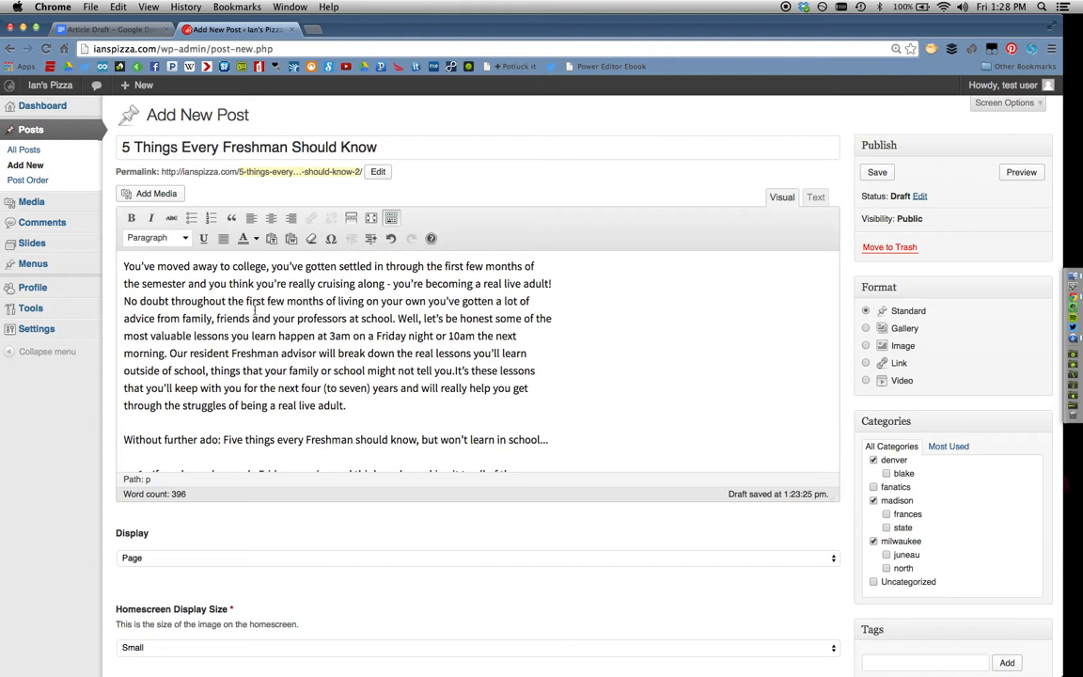
scroll(254, 320, "down", 5)
scroll(255, 320, "down", 8)
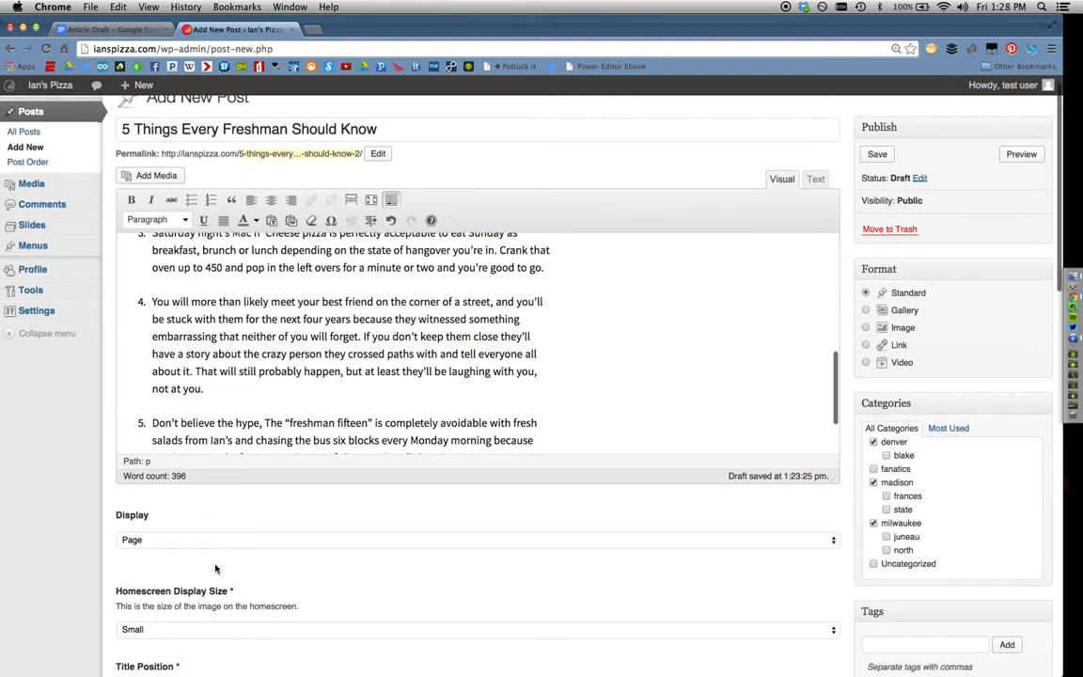
scroll(215, 564, "down", 1)
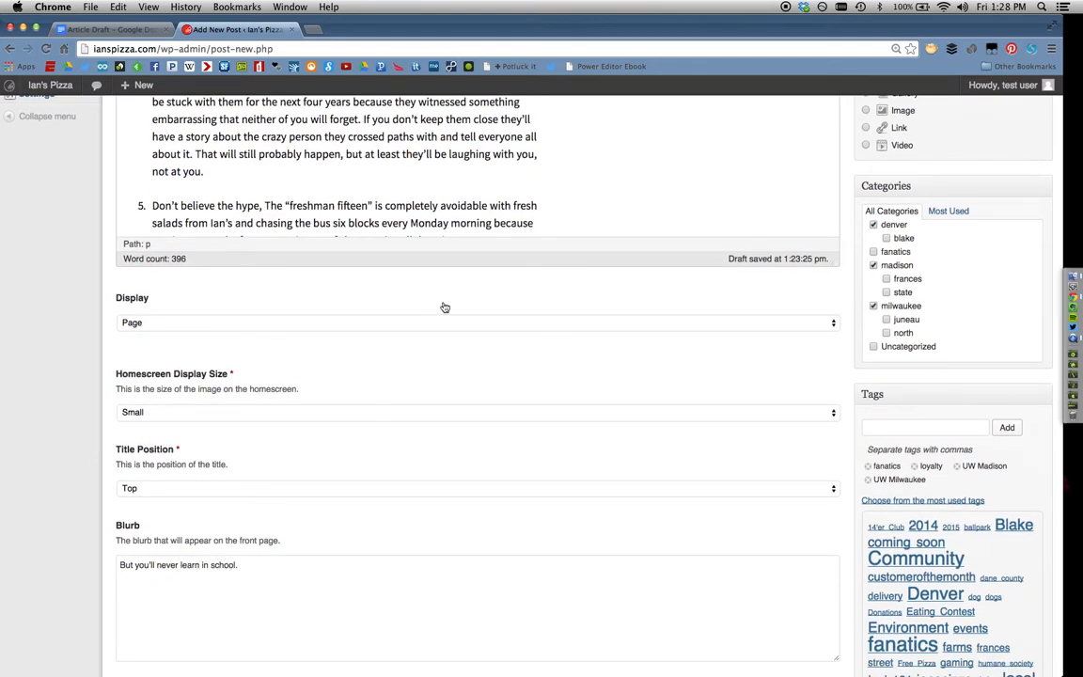
scroll(425, 337, "up", 4)
scroll(424, 329, "up", 5)
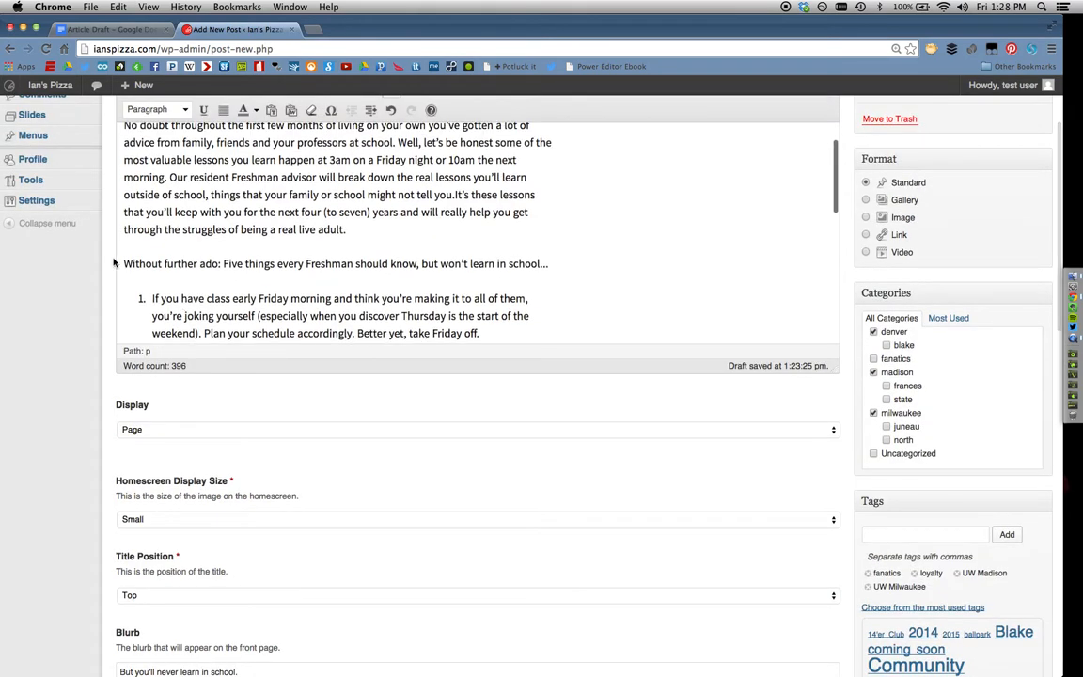
scroll(102, 237, "up", 3)
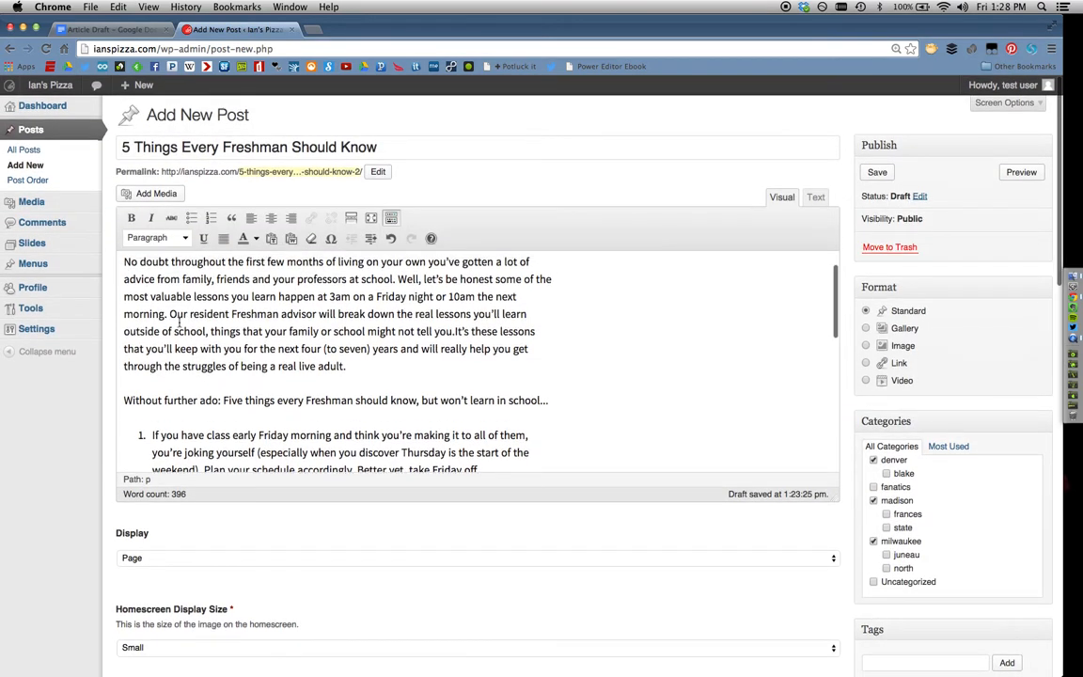
scroll(179, 322, "up", 3)
scroll(179, 322, "down", 1)
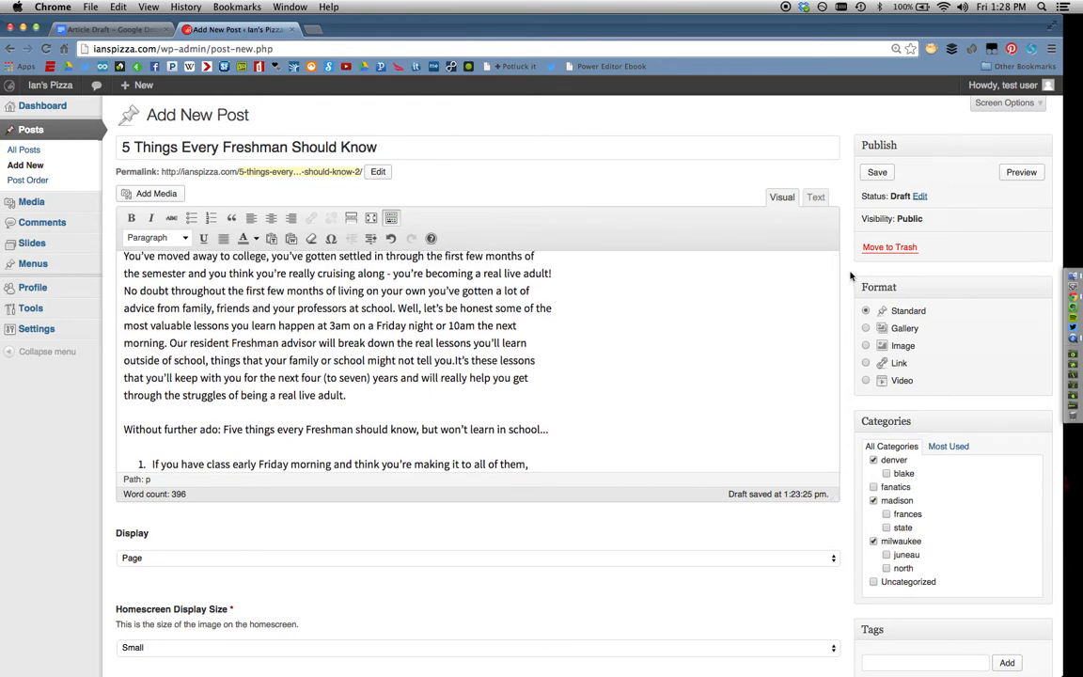
- Check the post's format, categories, tags, editorial metadata and featured image
scroll(855, 282, "down", 2)
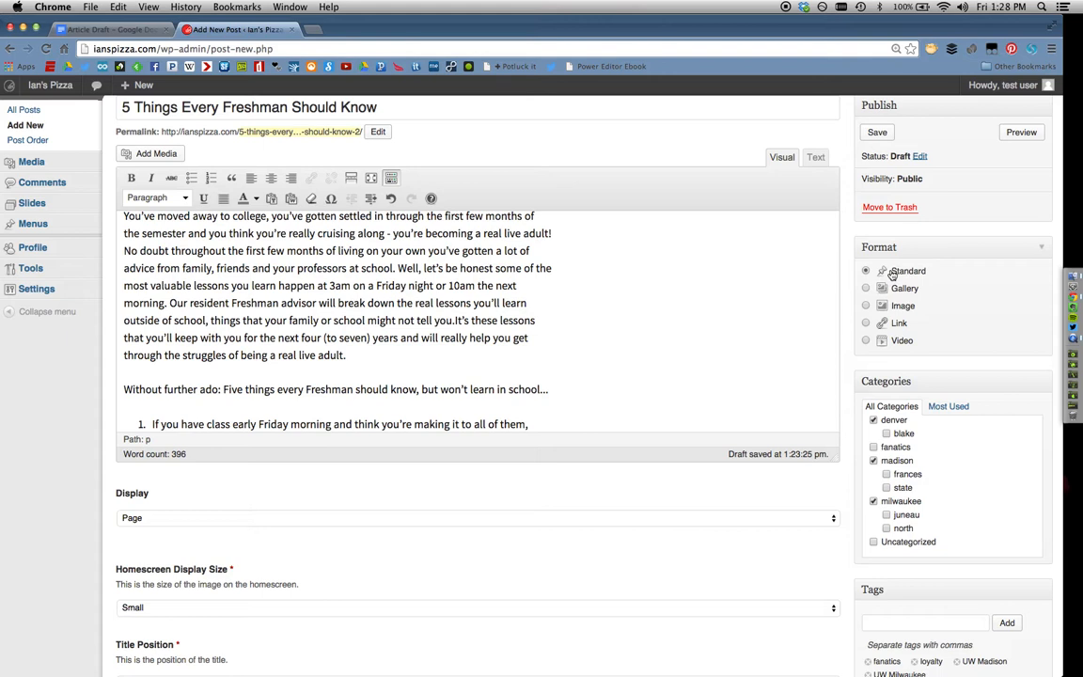
scroll(924, 328, "down", 2)
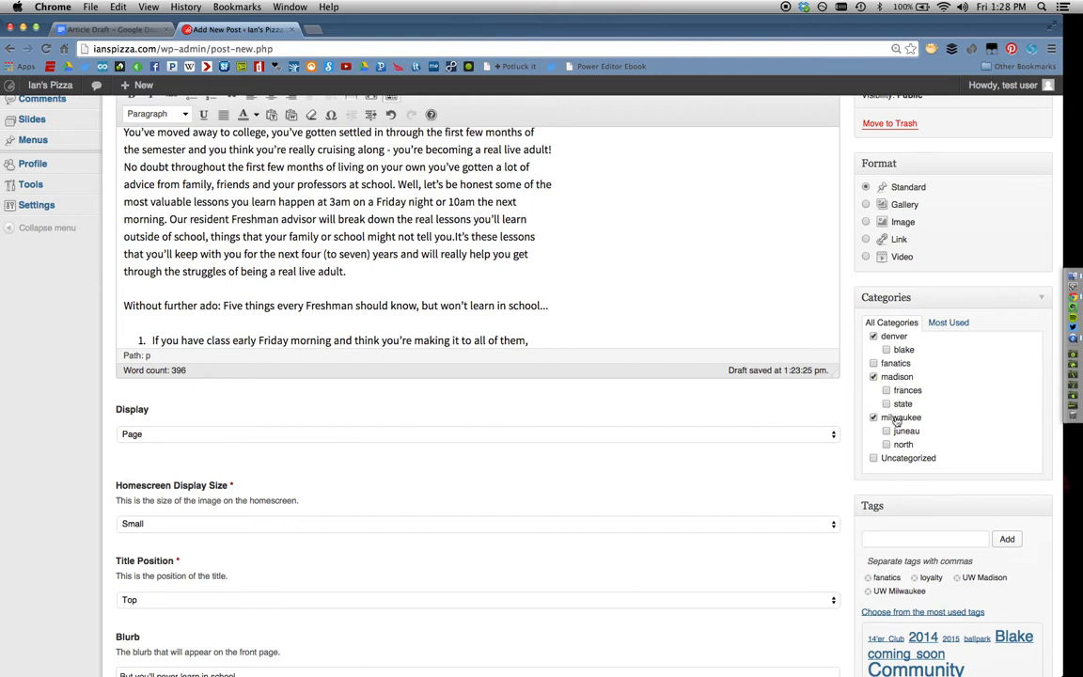
scroll(896, 421, "down", 1)
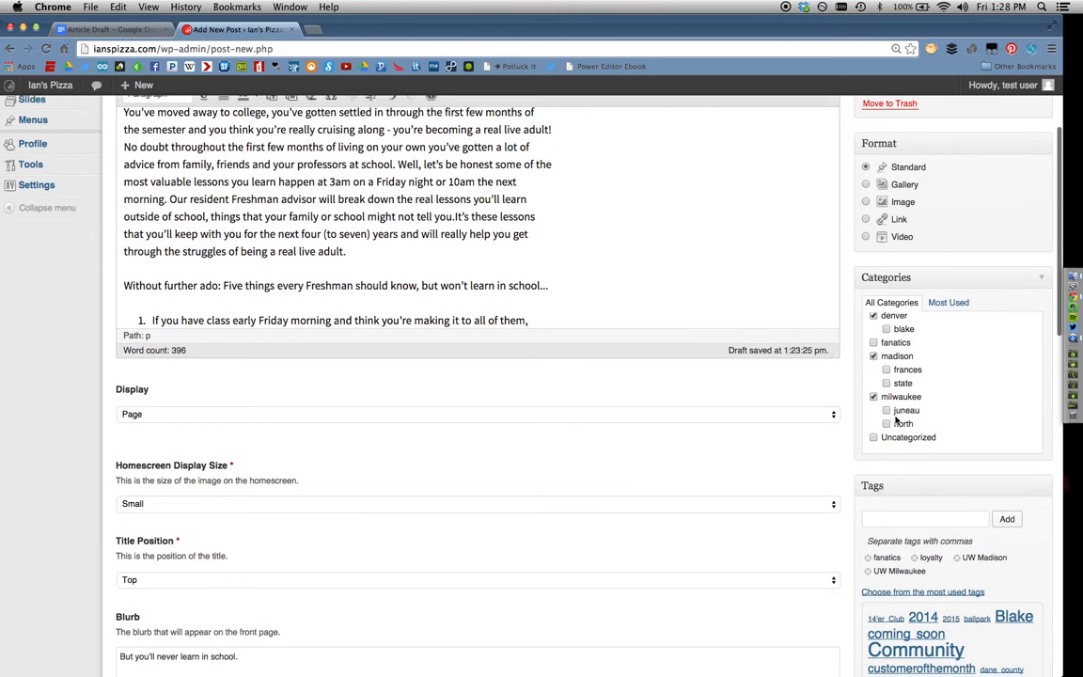
scroll(896, 421, "down", 5)
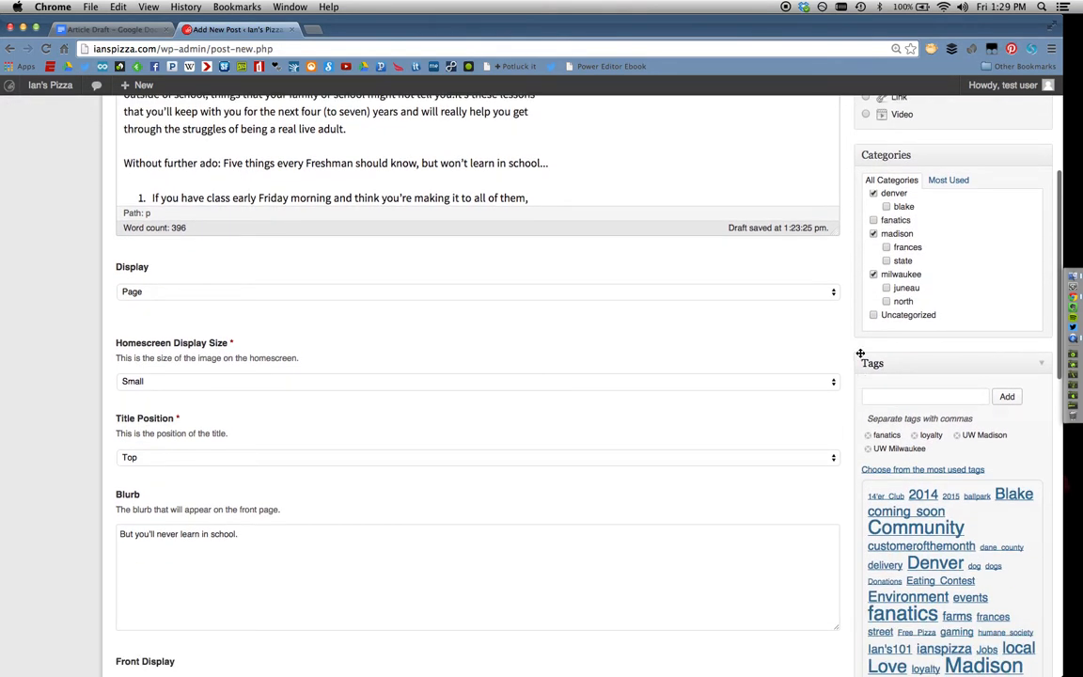
scroll(848, 339, "down", 2)
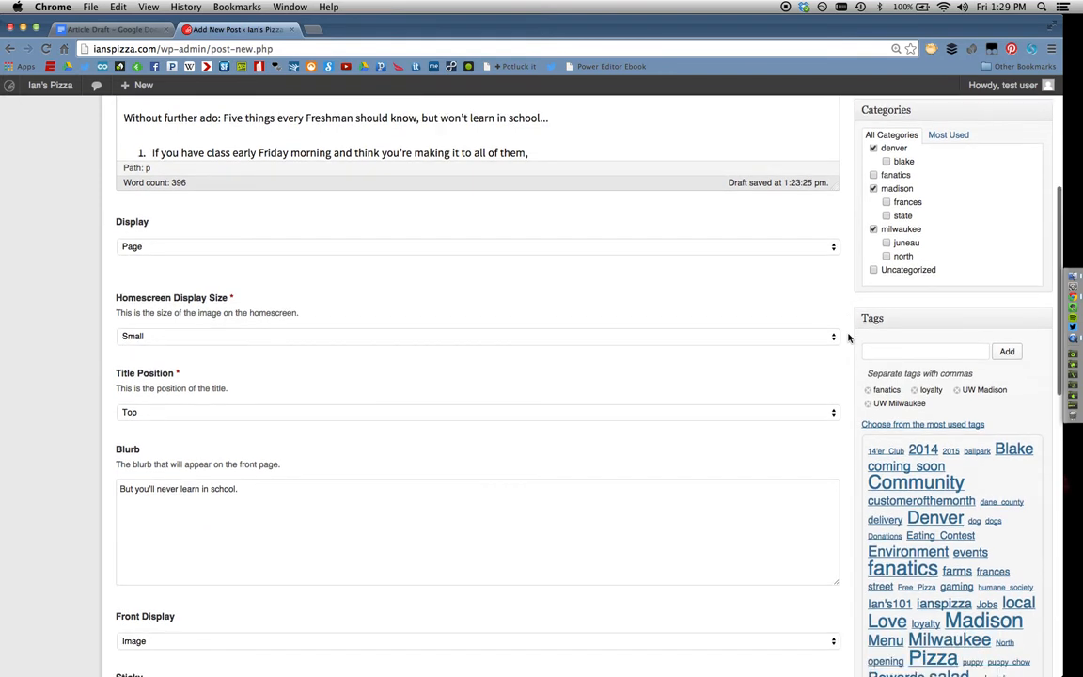
scroll(870, 457, "down", 2)
scroll(867, 454, "down", 1)
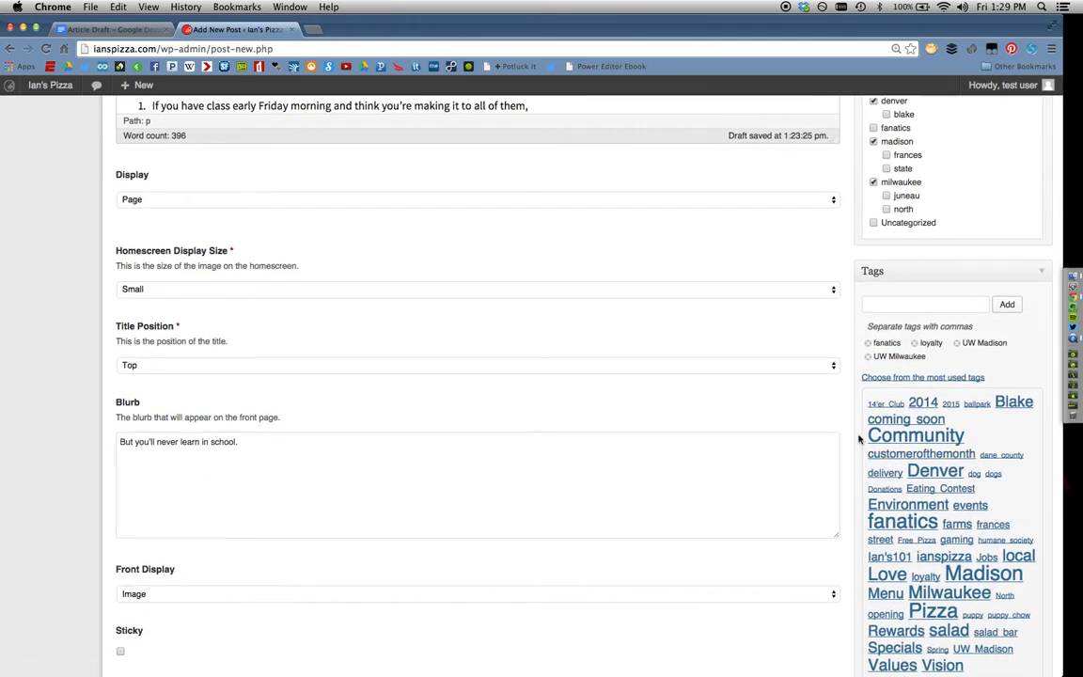
scroll(858, 439, "down", 5)
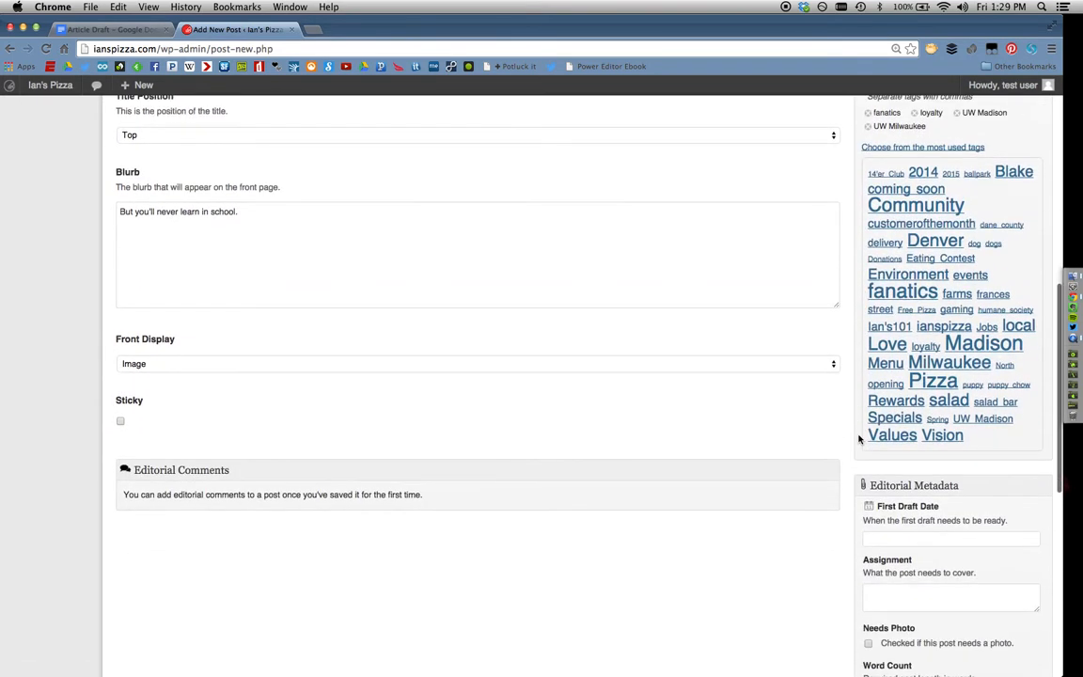
scroll(858, 439, "down", 6)
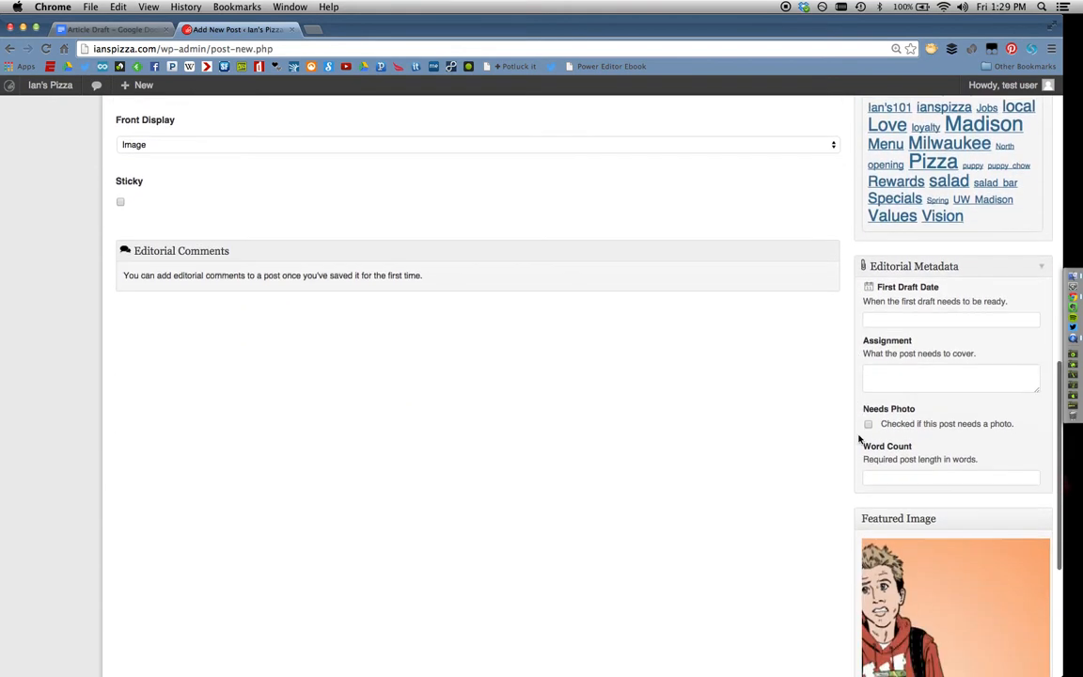
scroll(858, 439, "down", 2)
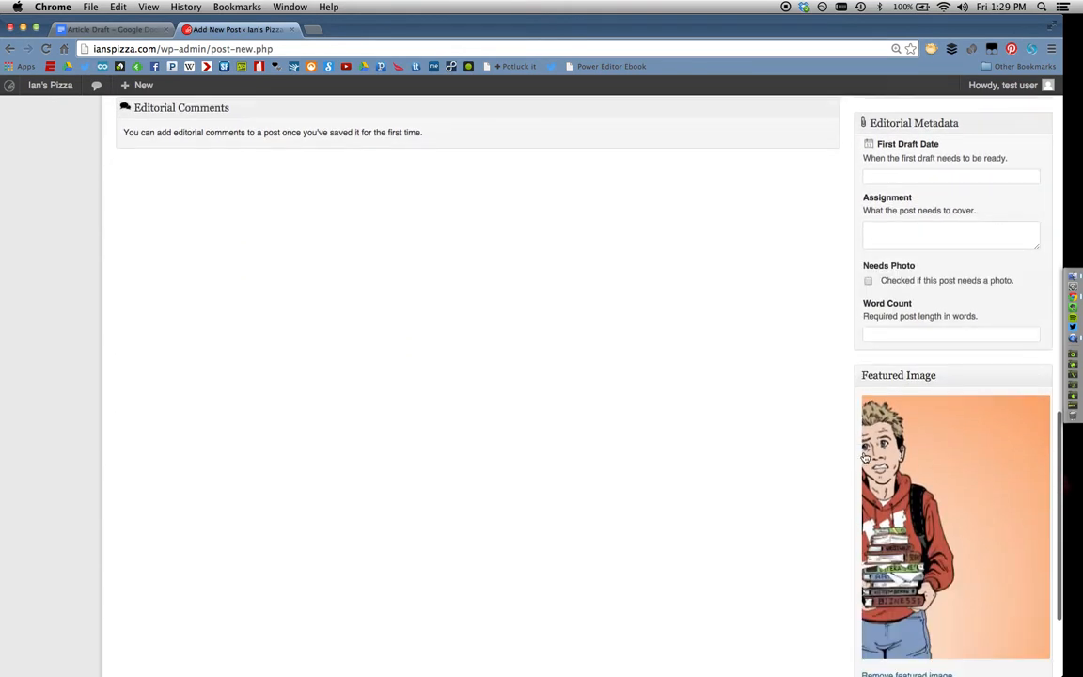
scroll(833, 471, "down", 2)
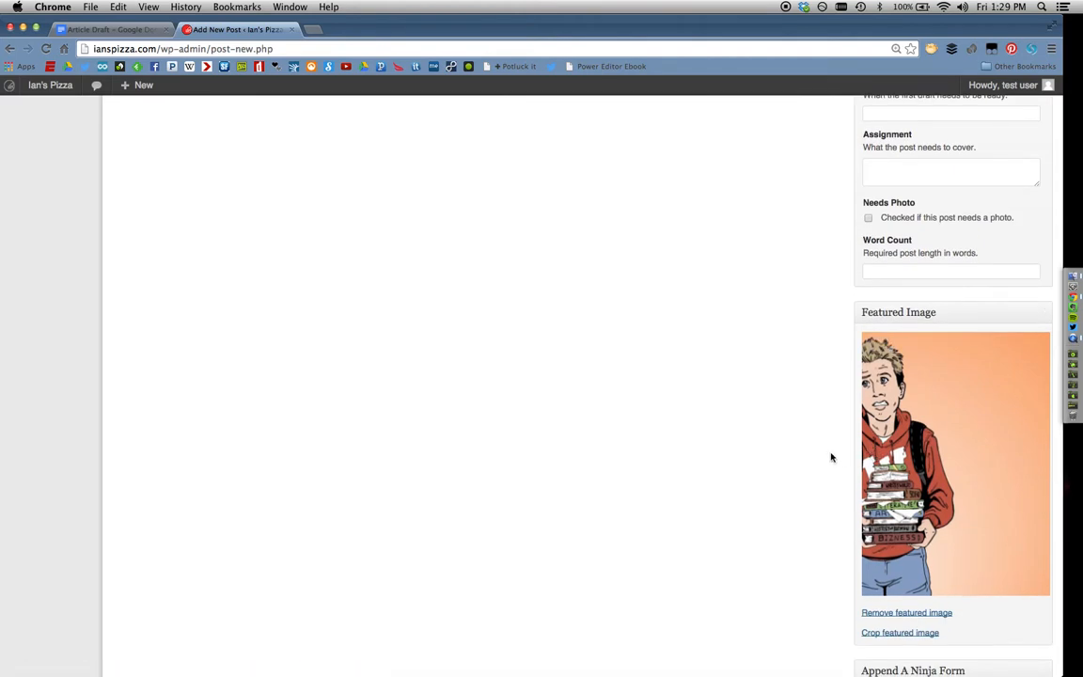
scroll(831, 456, "down", 1)
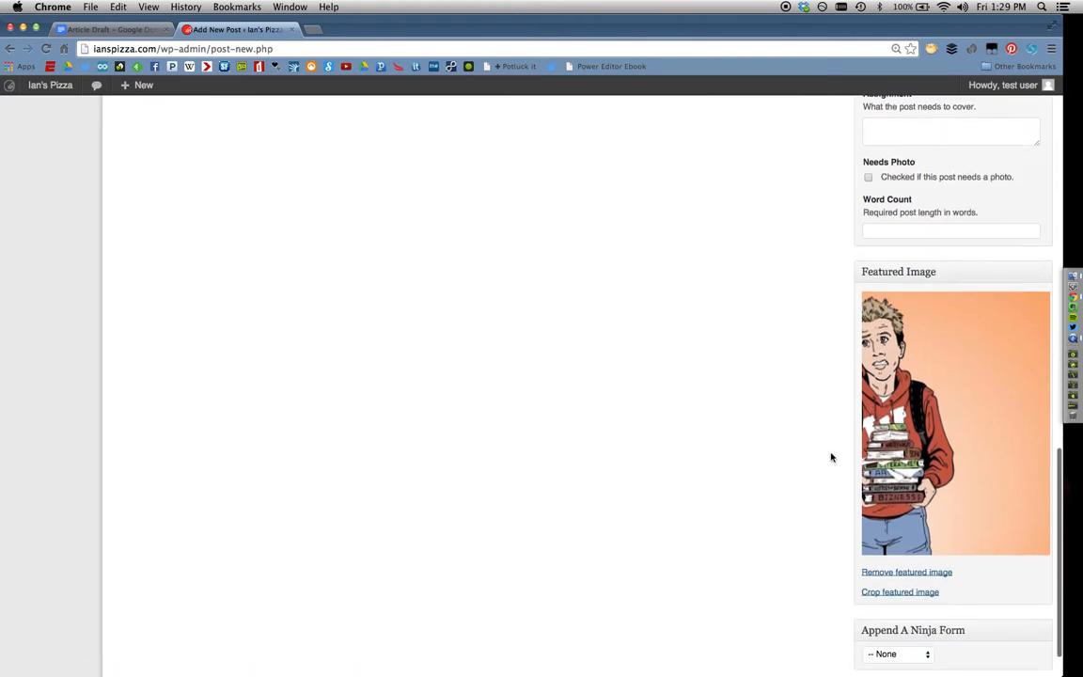
- Set the post's status to Pending Review, glance at the Article Draft in Google Docs, and save the post
scroll(831, 456, "up", 10)
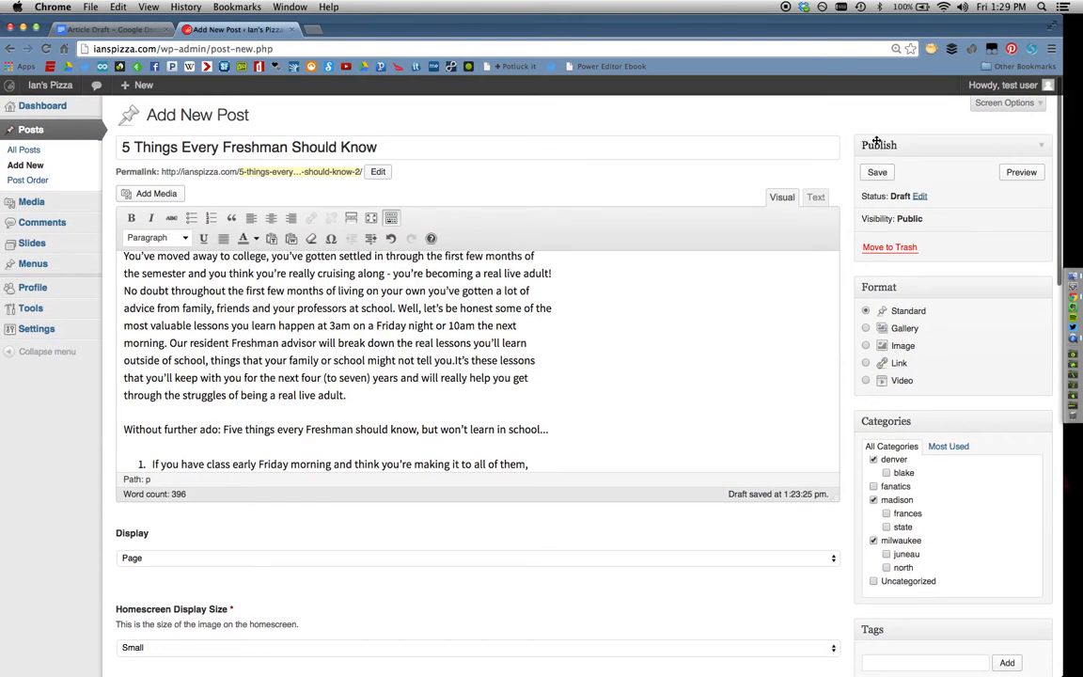
left_click(920, 196)
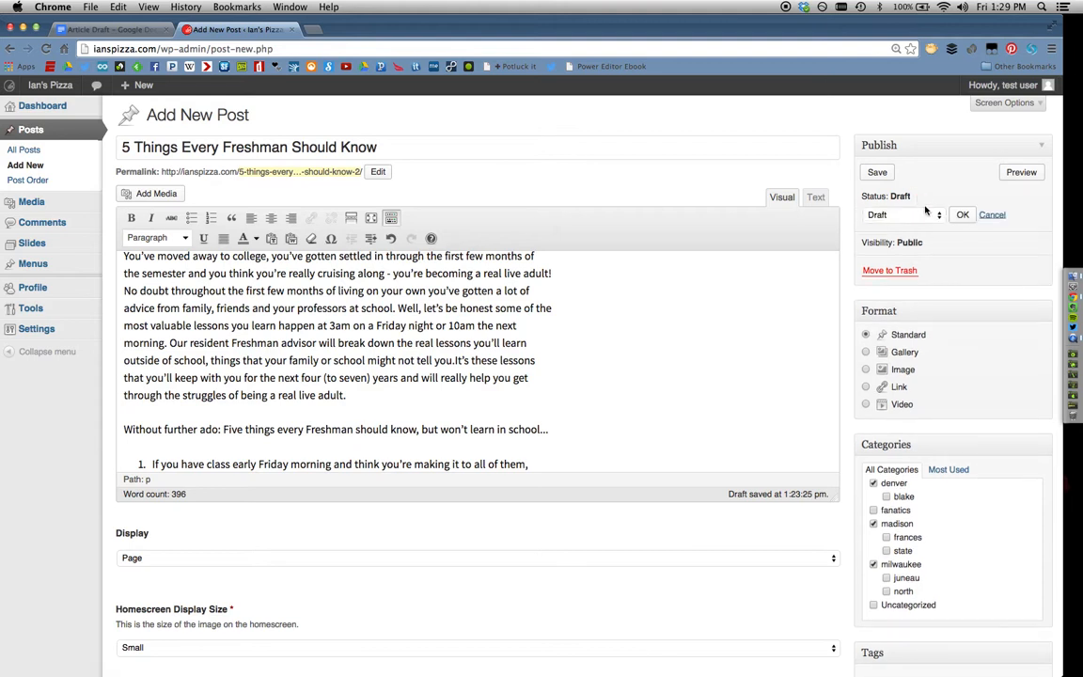
left_click(926, 217)
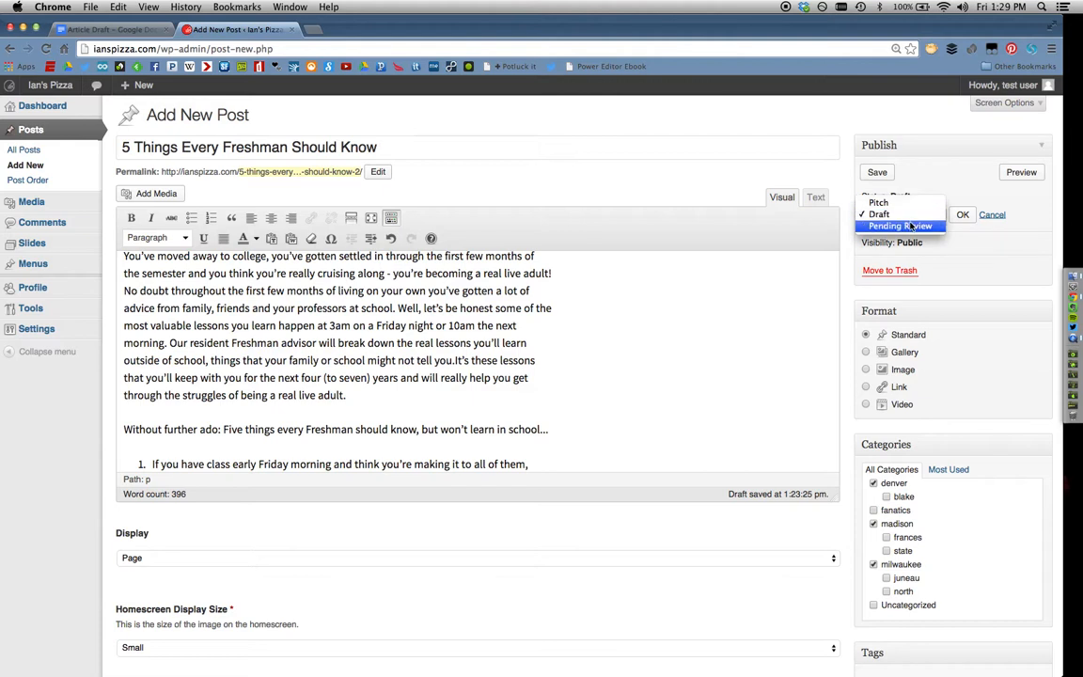
left_click(911, 226)
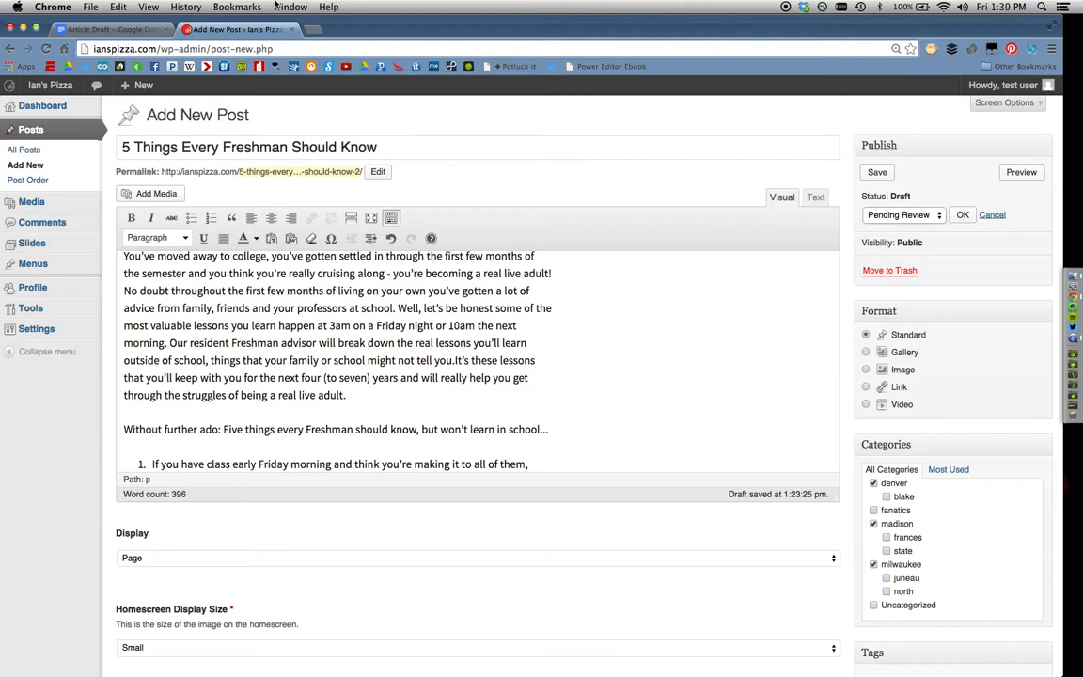
left_click(111, 29)
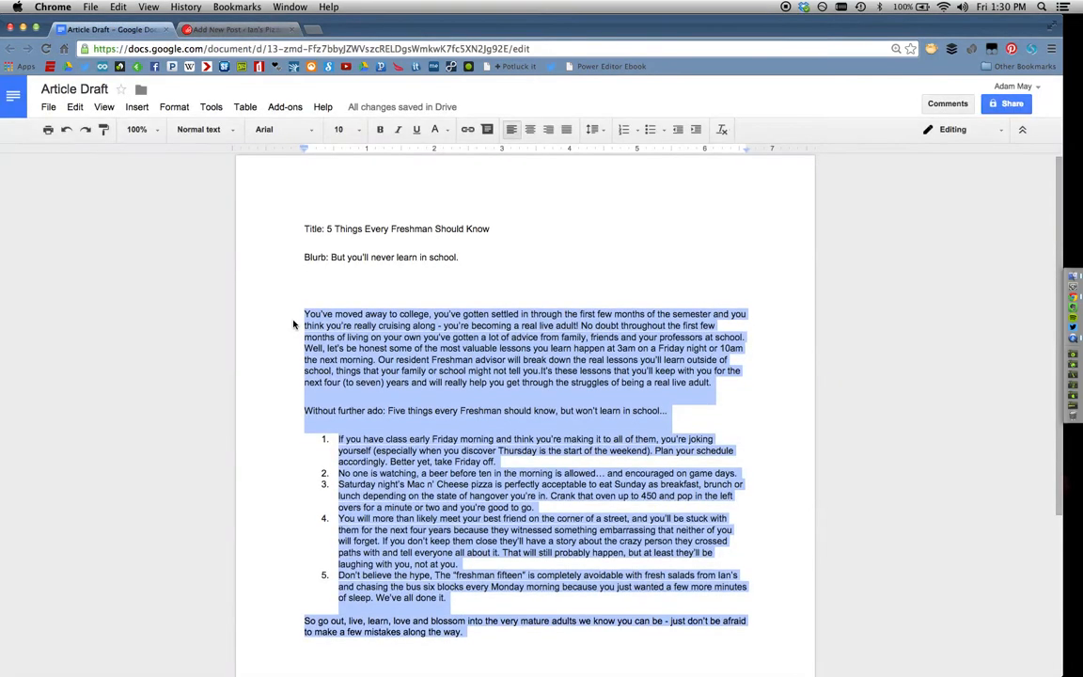
left_click(197, 29)
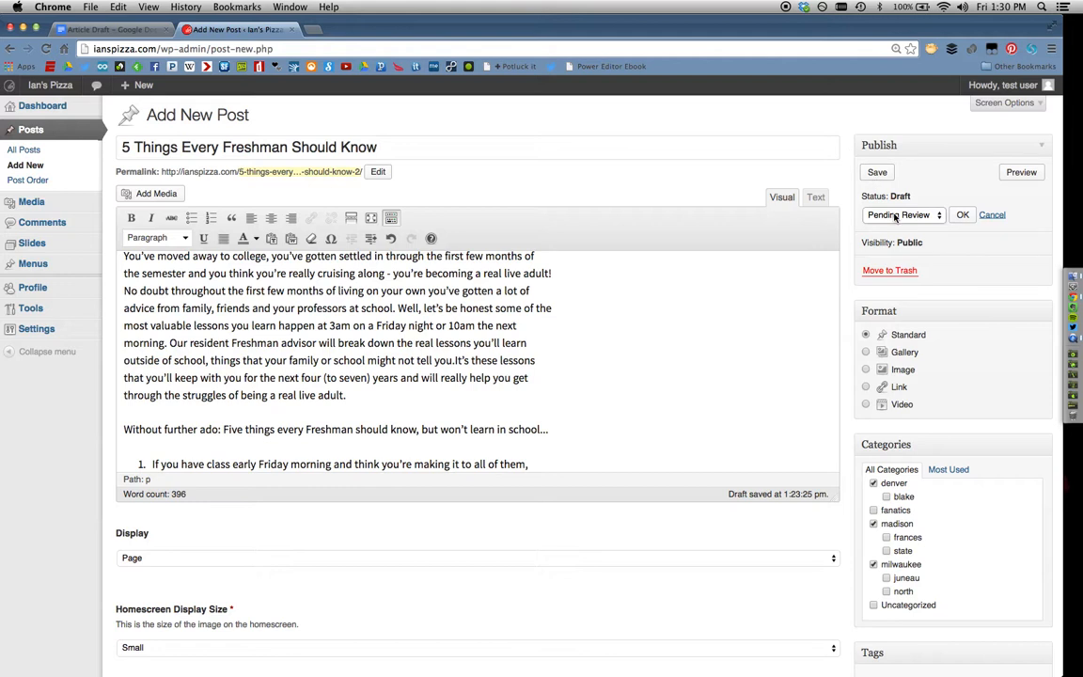
left_click(876, 173)
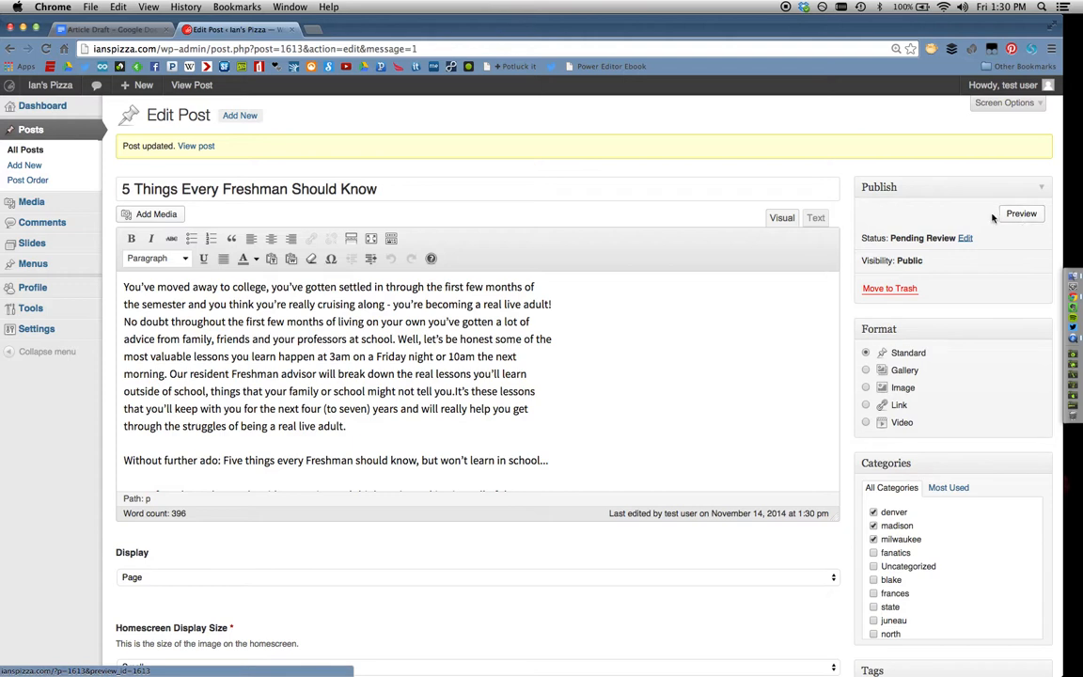
- View the saved post on the site and examine its featured image, title, body text and tags
left_click(205, 147)
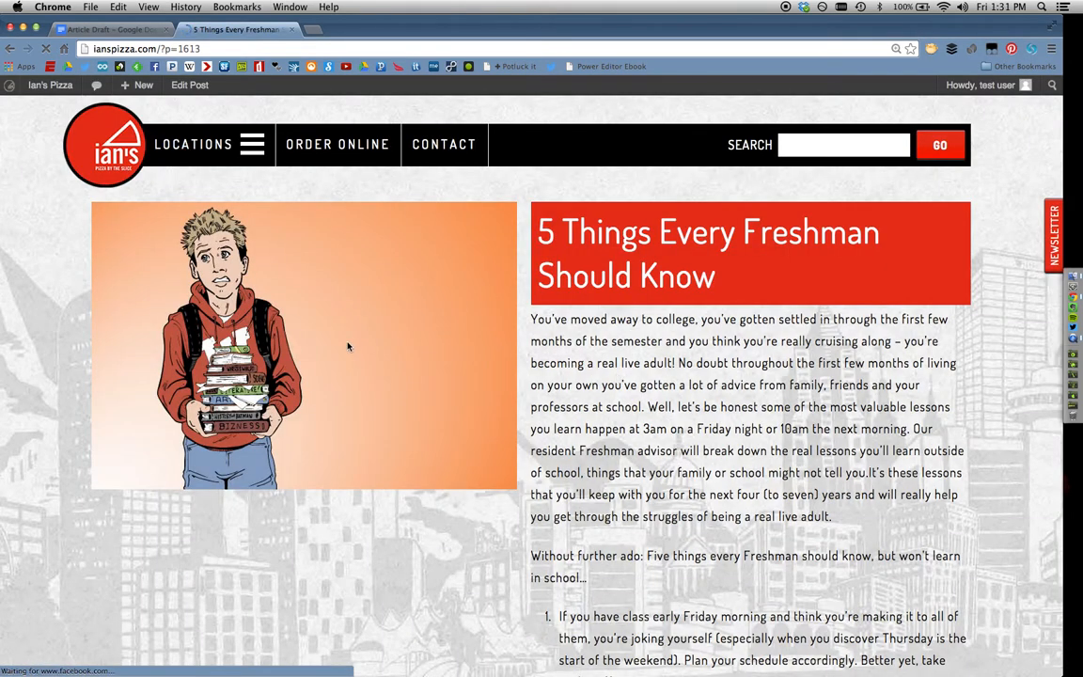
scroll(609, 405, "down", 3)
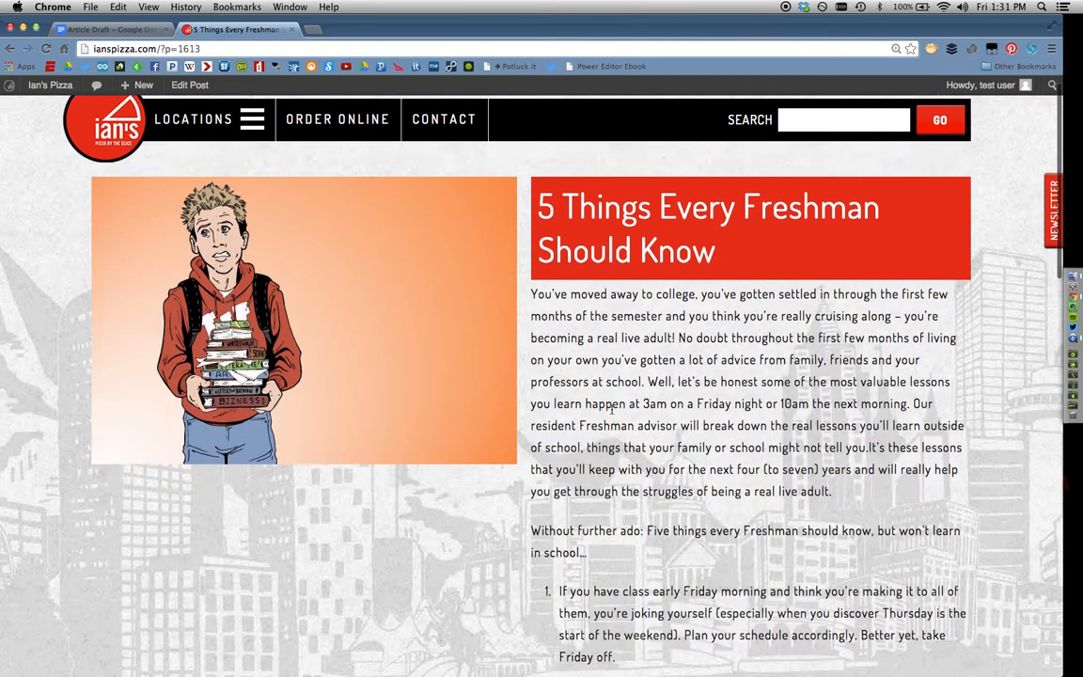
scroll(612, 412, "down", 10)
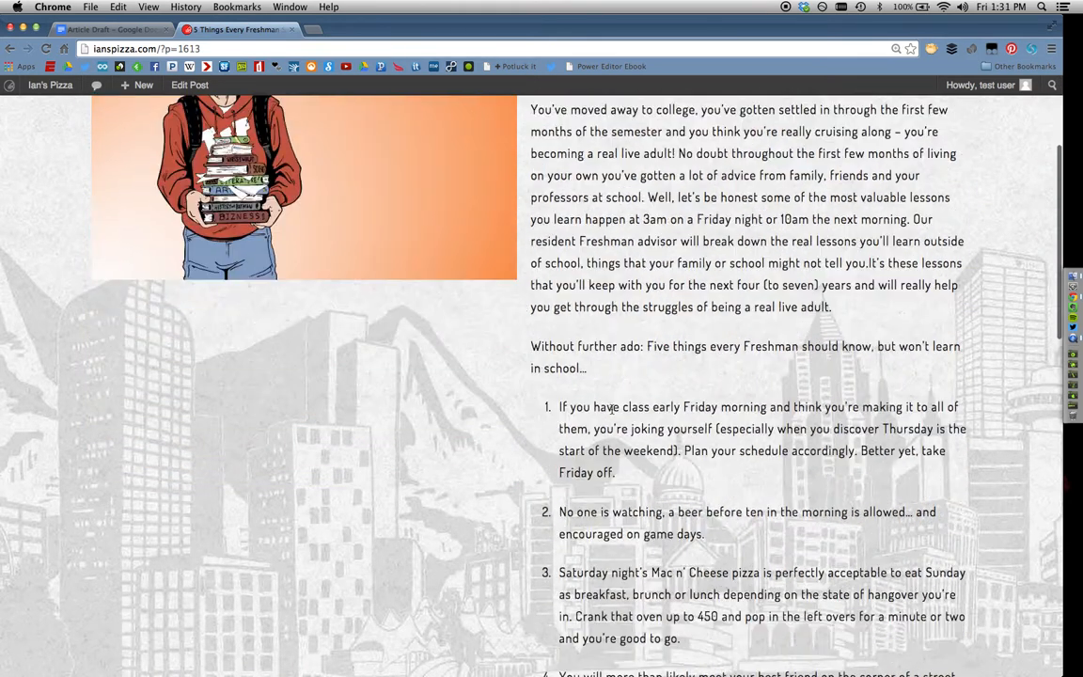
scroll(611, 409, "down", 2)
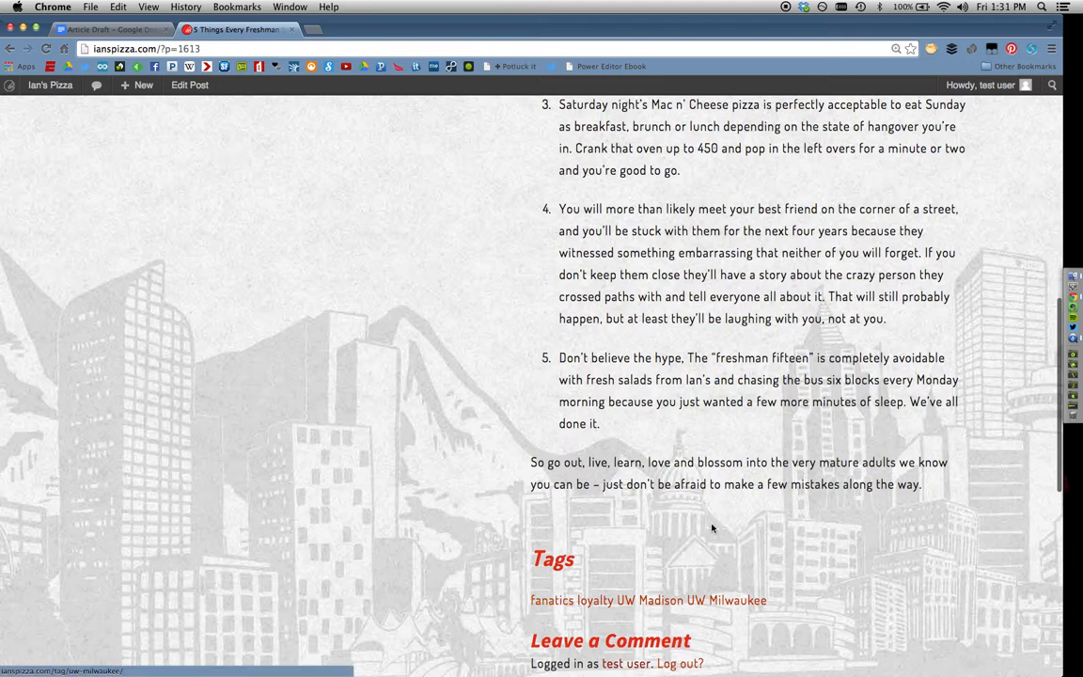
scroll(711, 528, "up", 15)
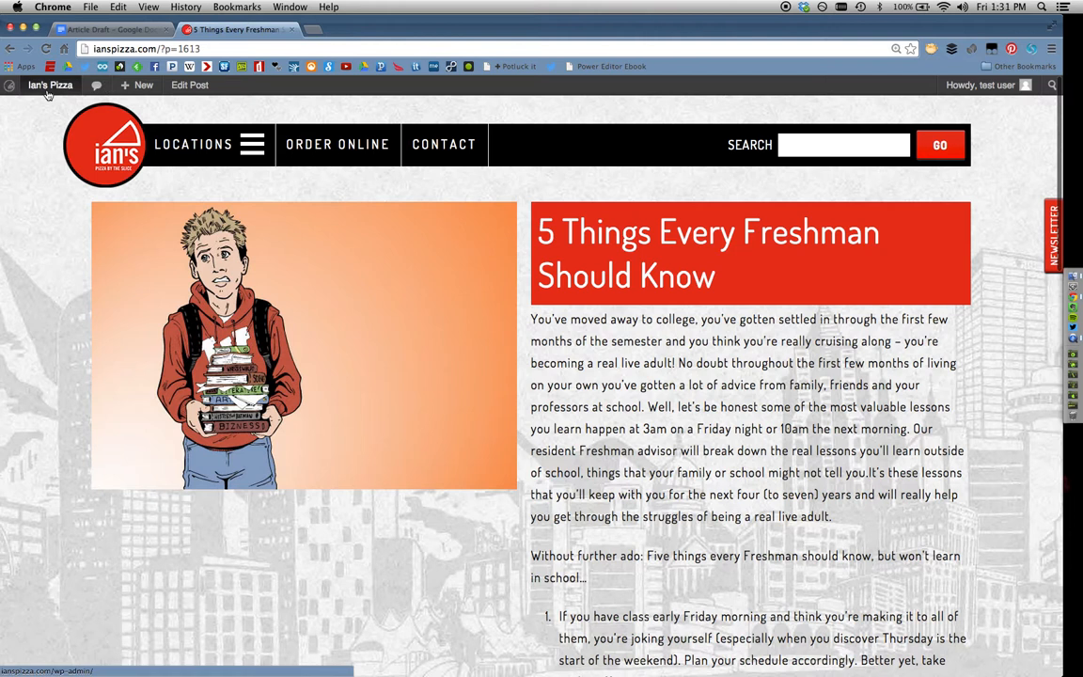
mouse_move(38, 87)
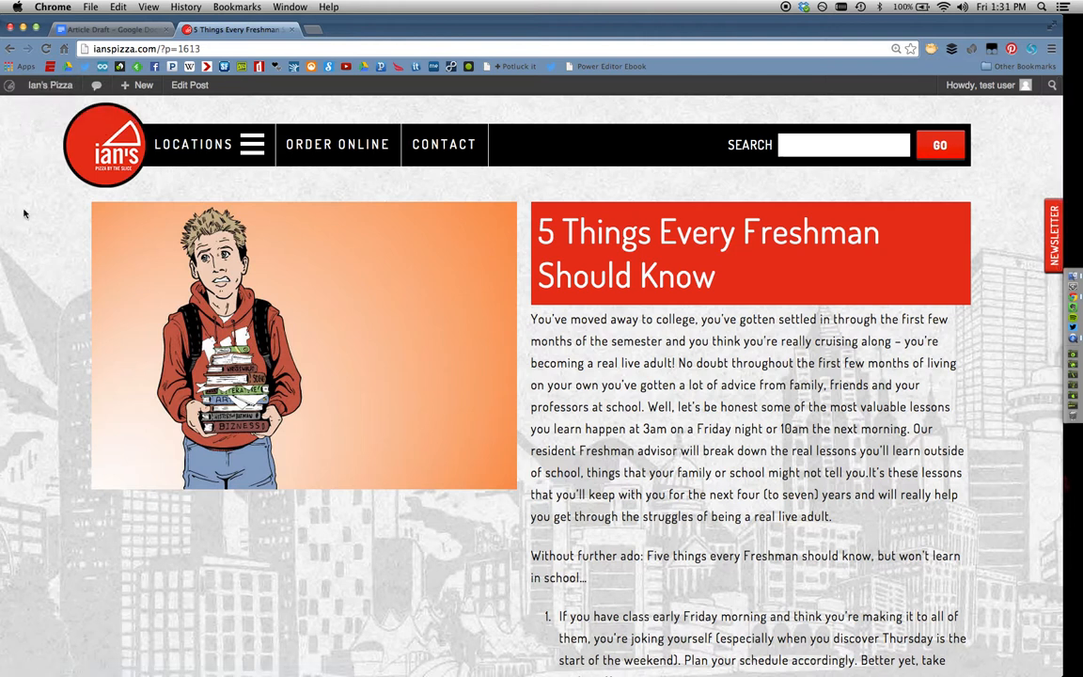